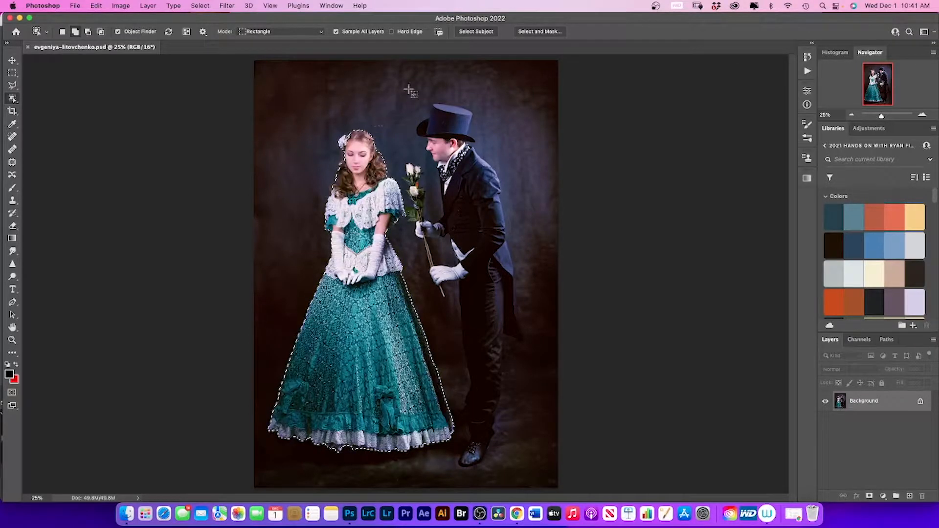
Step: Open the woman's selection in Select and Mask and output it as a New Layer with Layer Mask
click(541, 32)
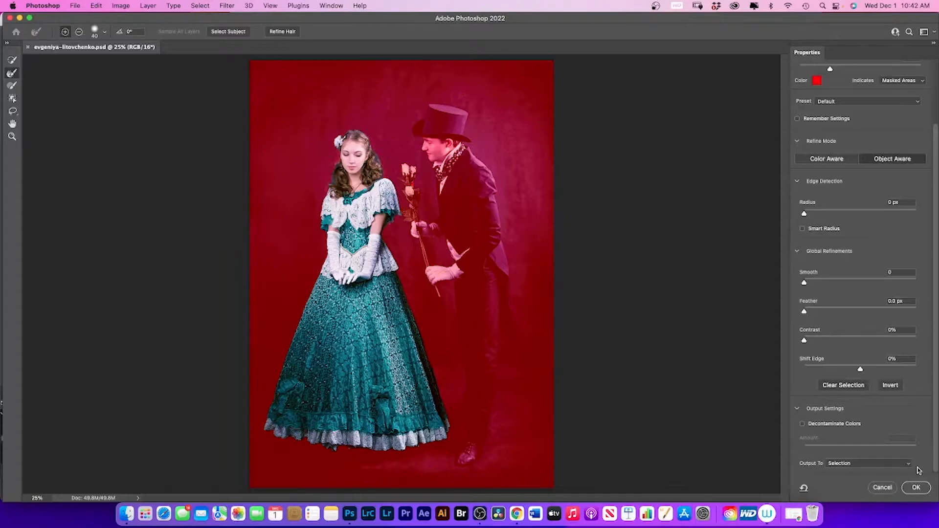
click(907, 465)
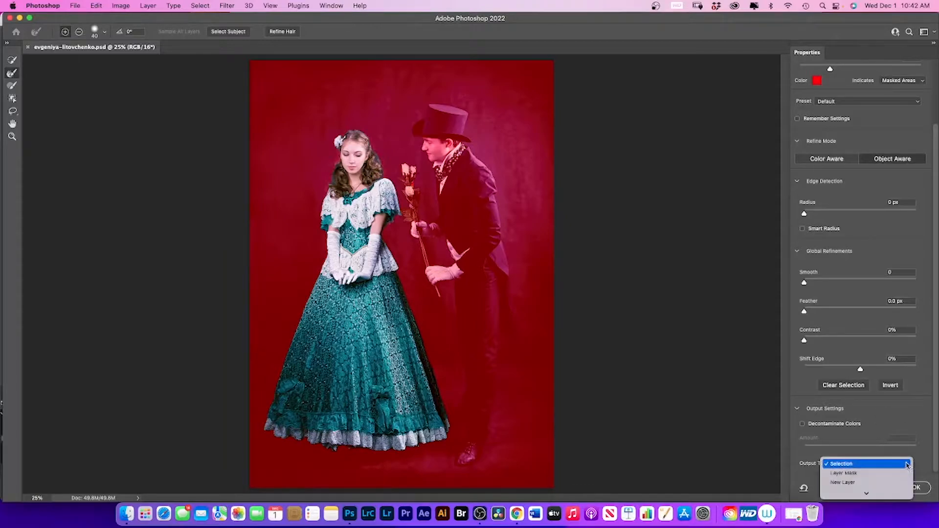
mouse_move(880, 481)
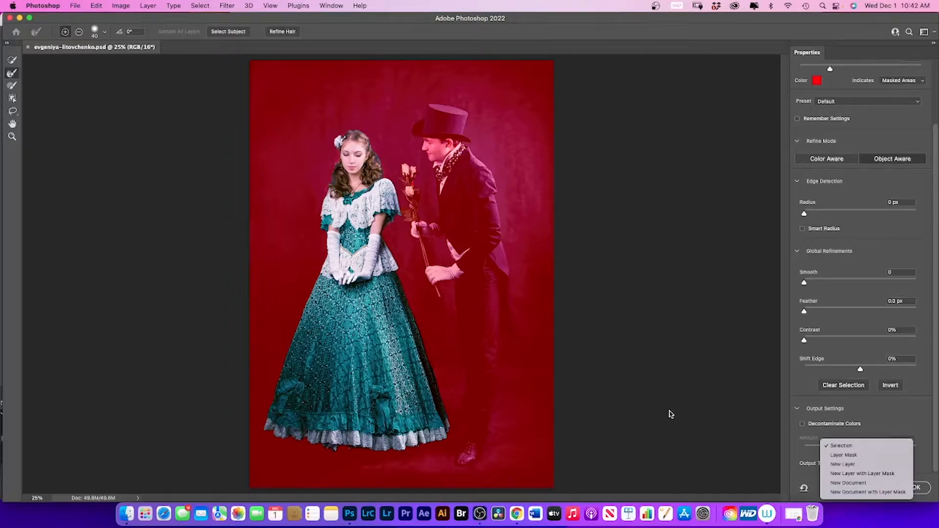
click(890, 474)
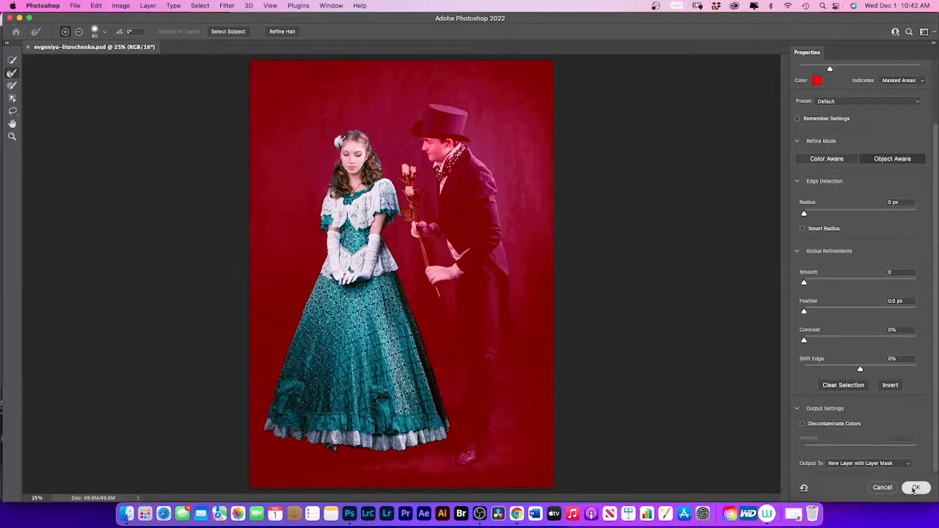
click(913, 489)
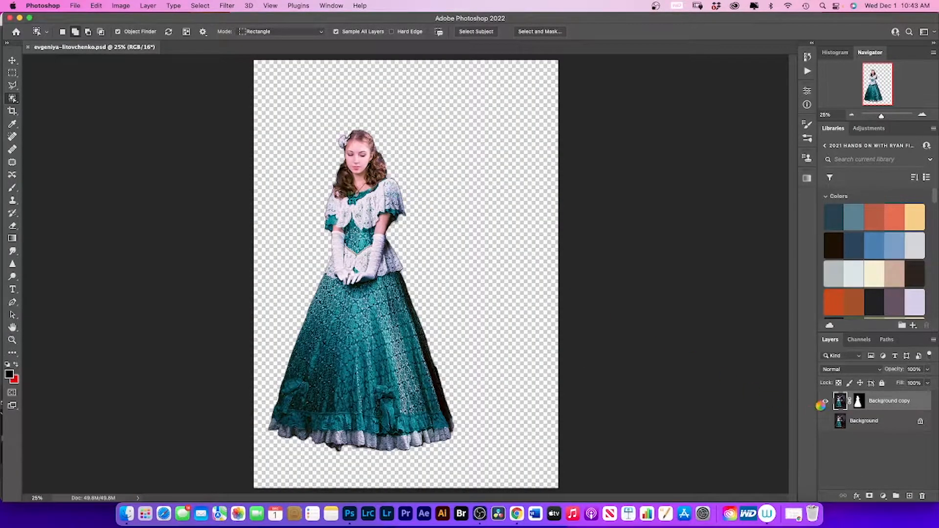
Step: Target the layer mask of Background copy and size the Brush tool to 90 px
click(858, 402)
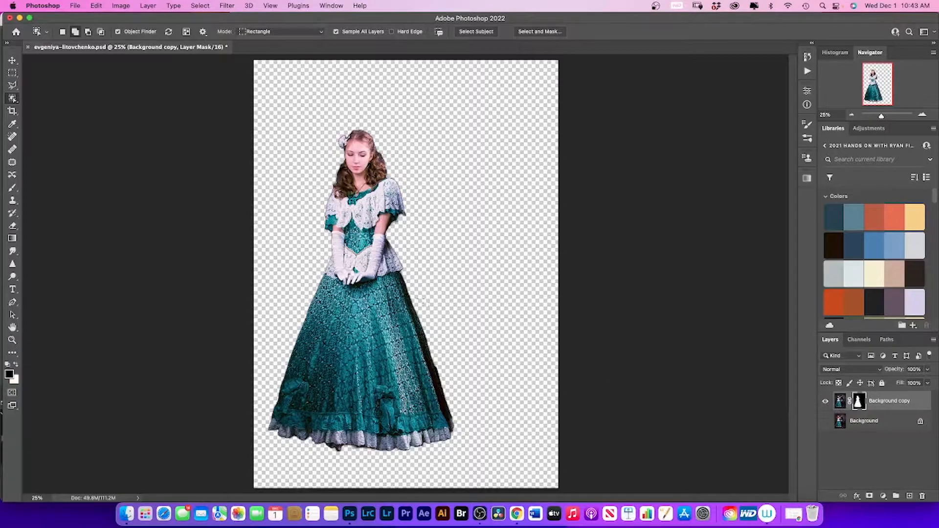
click(13, 188)
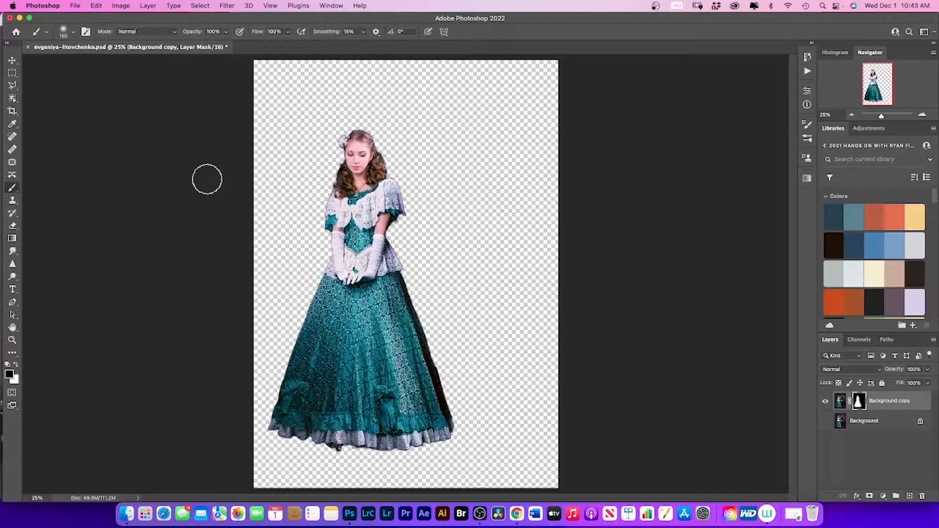
key(bracketleft)
key(bracketleft)
key(bracketleft)
key(bracketleft)
key(bracketleft)
key(bracketleft)
key(bracketright)
key(bracketright)
key(bracketright)
key(bracketright)
Step: Set the brush opacity to 50% and its flow to 51%
click(226, 33)
drag(228, 43, 204, 43)
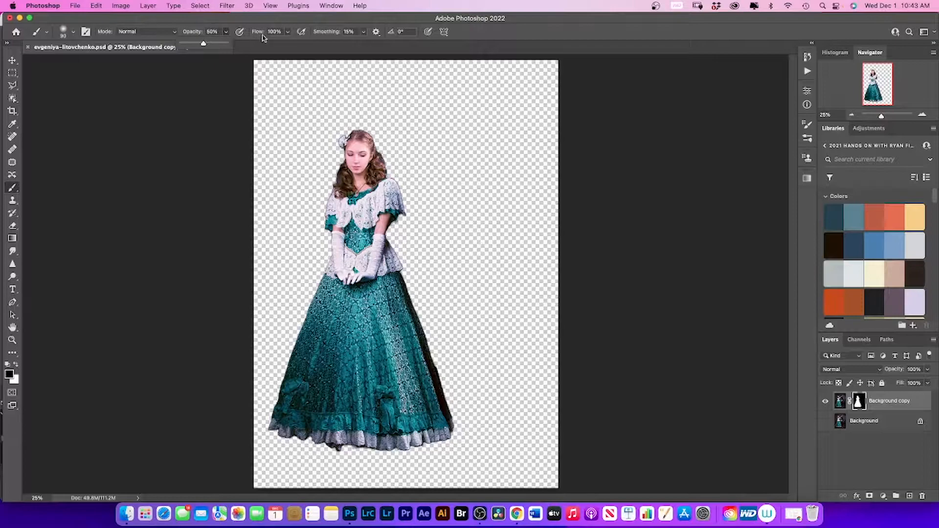
click(288, 32)
drag(287, 44, 266, 45)
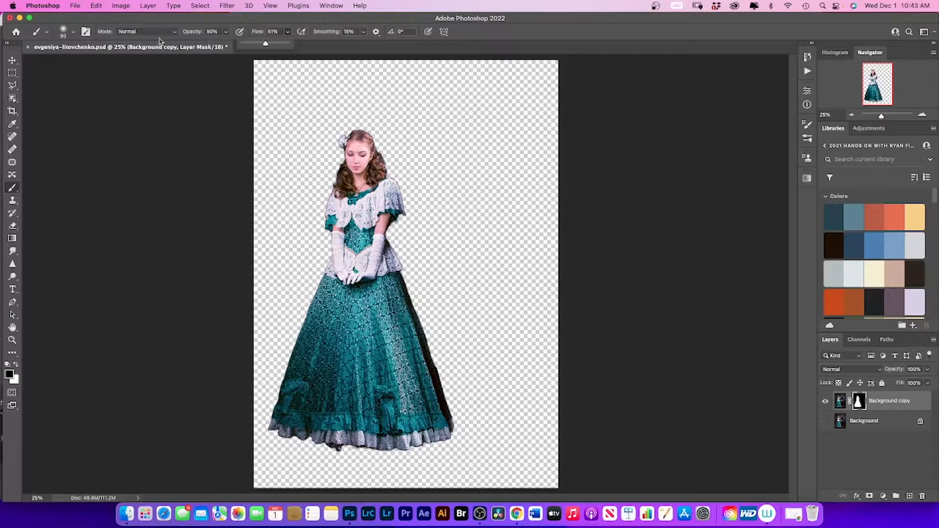
Step: Choose the Soft Round brush from the General Brushes presets
click(73, 32)
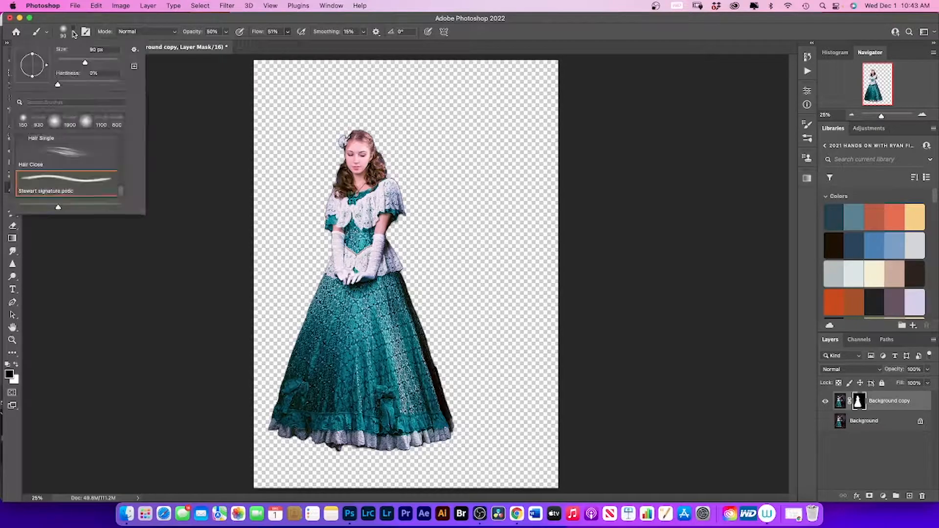
scroll(73, 161, up, 5)
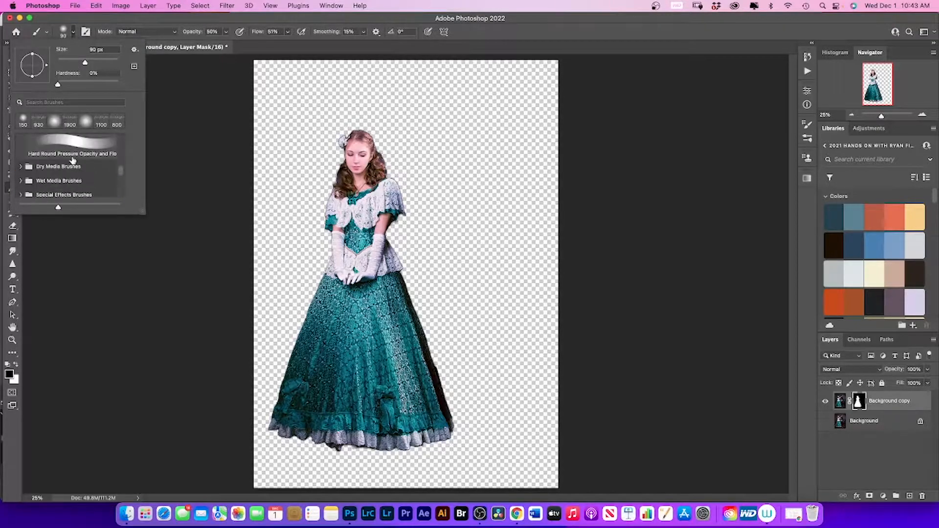
scroll(73, 159, up, 2)
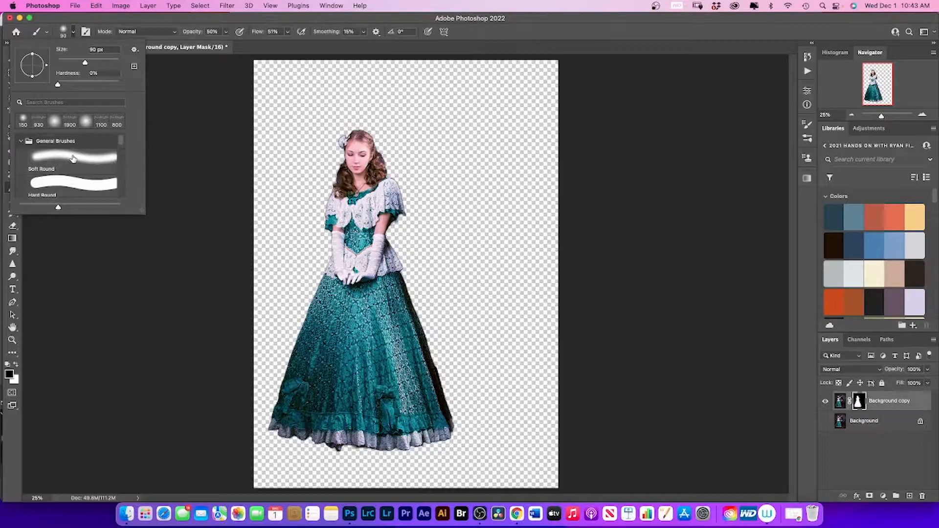
click(73, 158)
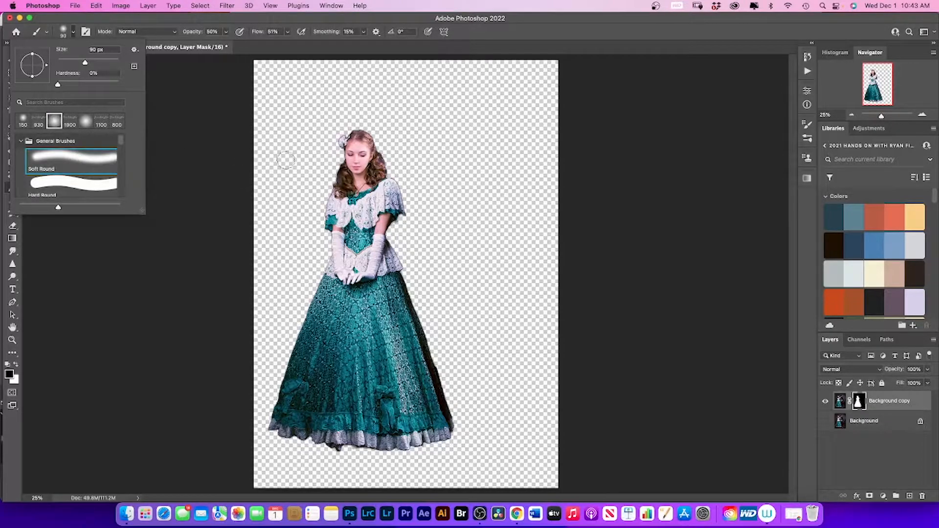
Step: Reduce the brush size to 30 px and make white the foreground color for the active Background copy mask
click(919, 114)
click(921, 114)
click(921, 115)
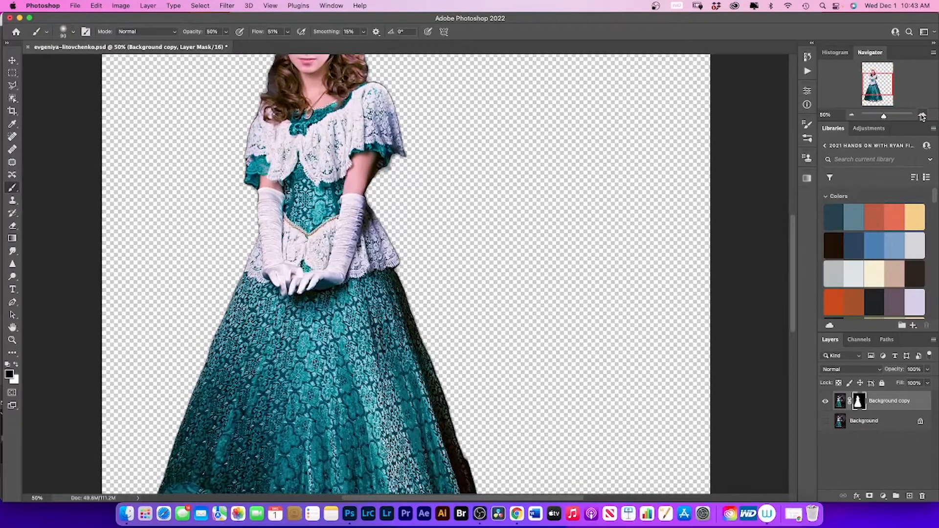
click(921, 116)
scroll(741, 131, up, 8)
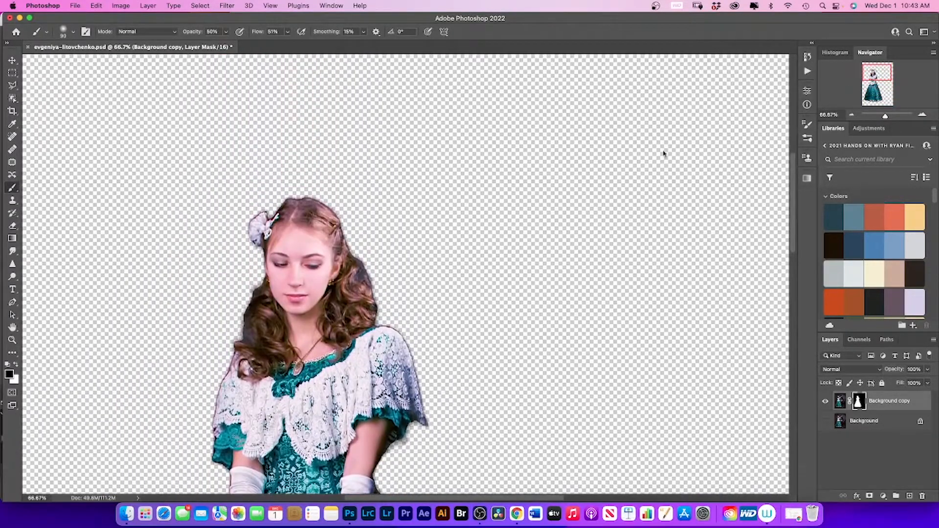
key(bracketleft)
key(bracketleft)
key(bracketleft)
key(bracketleft)
key(bracketleft)
click(15, 364)
click(840, 402)
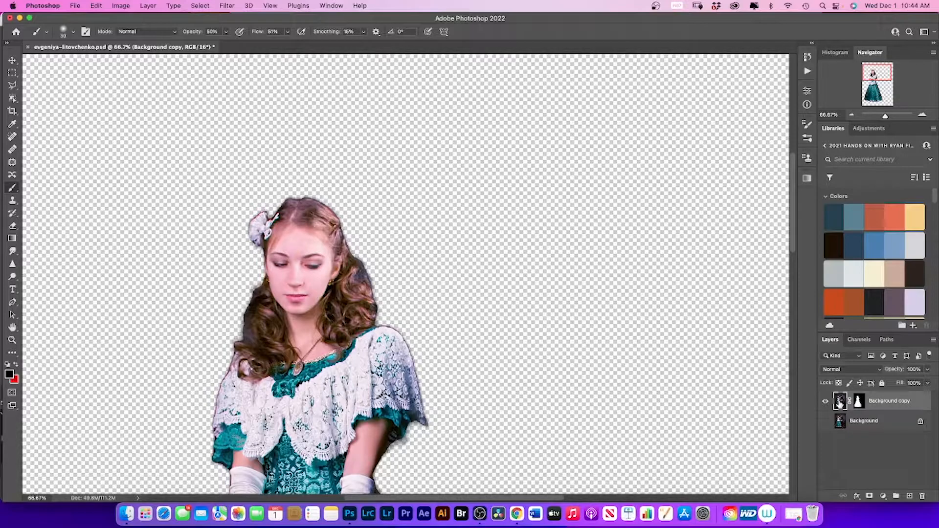
click(858, 402)
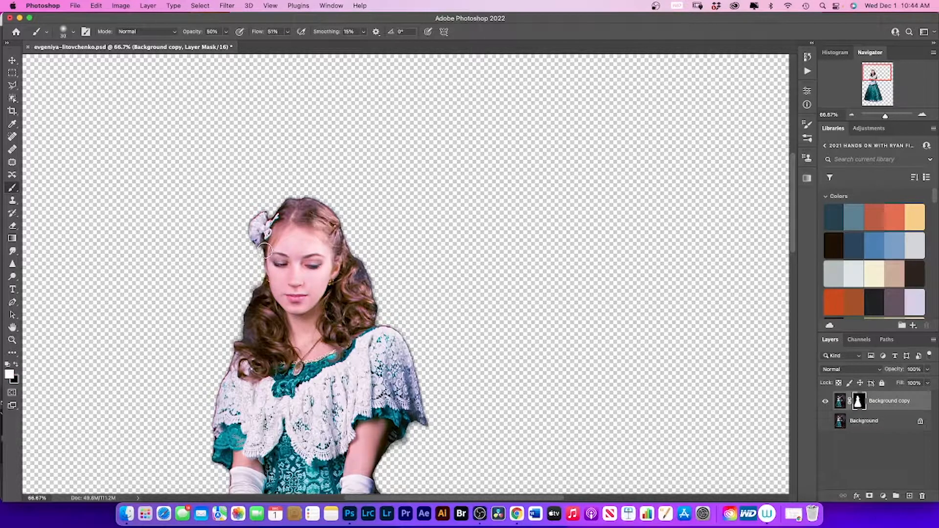
Step: Paint white on the mask along the hair beside the woman's face, raising the brush opacity to 70%
mouse_move(266, 249)
mouse_down()
mouse_move(261, 280)
mouse_move(272, 258)
mouse_move(266, 249)
mouse_move(260, 288)
mouse_move(265, 264)
mouse_up()
drag(264, 259, 248, 299)
click(224, 32)
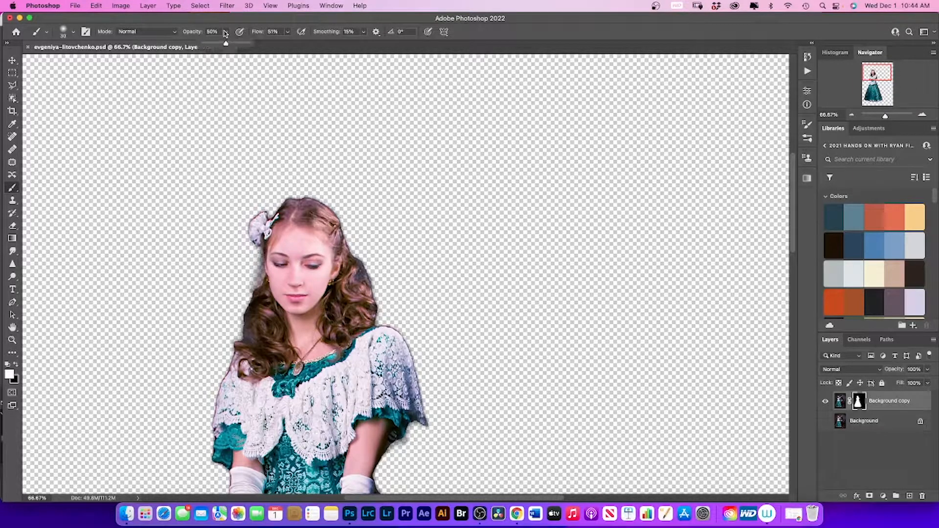
drag(226, 43, 235, 43)
click(264, 255)
mouse_move(264, 269)
mouse_down()
mouse_move(259, 294)
mouse_move(262, 245)
mouse_up()
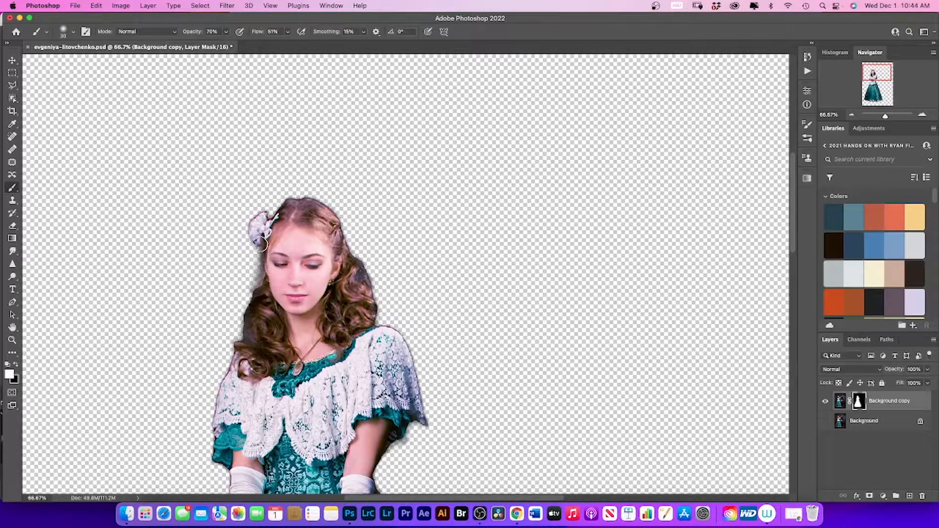
mouse_move(263, 278)
mouse_down()
mouse_move(262, 245)
mouse_move(263, 290)
mouse_move(265, 245)
mouse_move(262, 293)
mouse_move(265, 249)
mouse_move(264, 286)
mouse_up()
Step: Reveal more of the woman's hair edges by painting white on the mask around her curls, crown and hair flower
scroll(259, 274, down, 2)
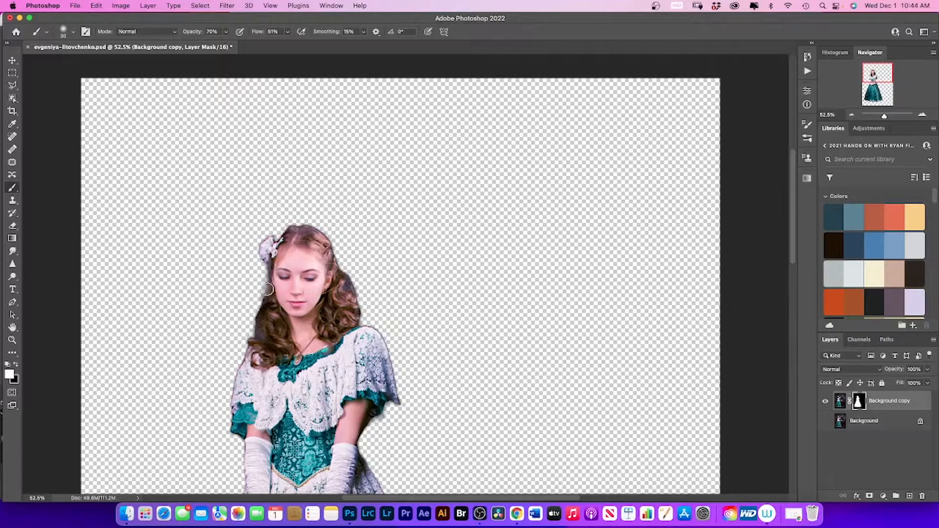
right_click(264, 279)
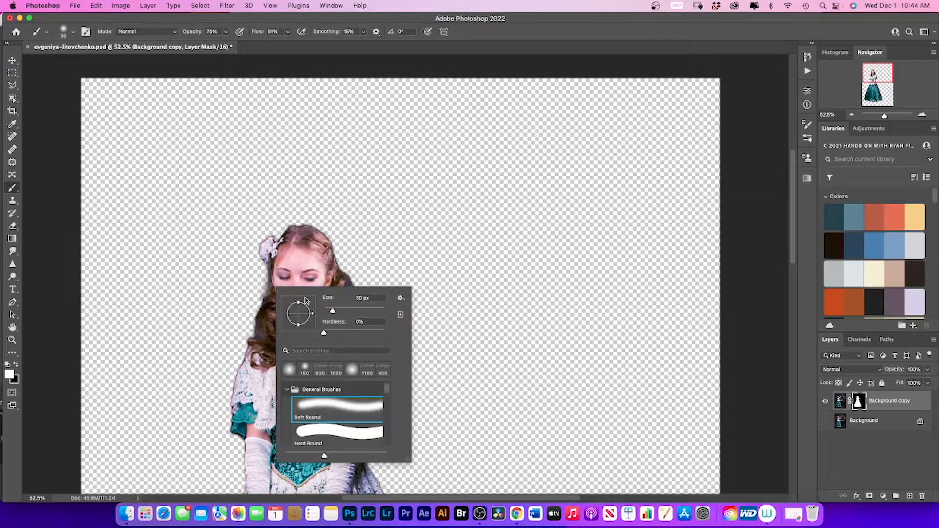
click(230, 328)
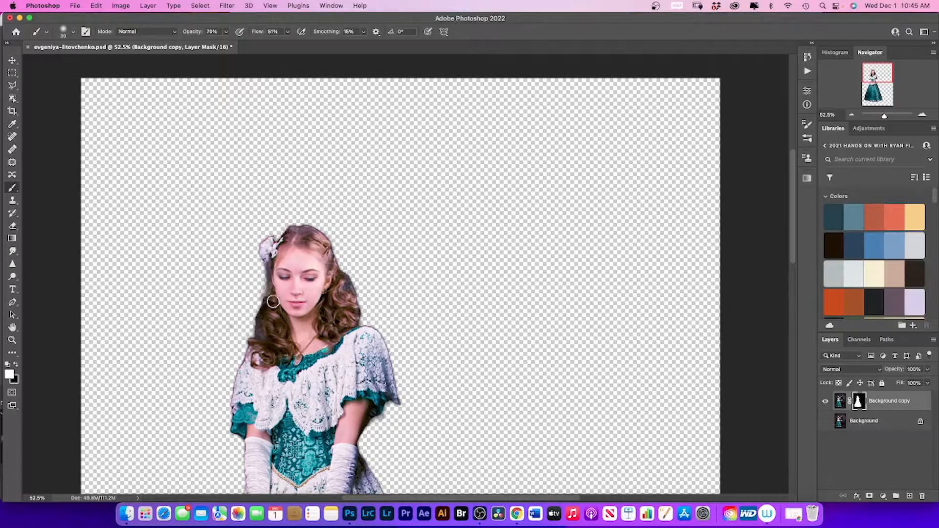
mouse_move(263, 277)
mouse_down()
mouse_move(263, 303)
mouse_move(259, 289)
mouse_up()
mouse_move(291, 231)
mouse_down()
mouse_move(276, 248)
mouse_move(288, 226)
mouse_move(313, 230)
mouse_move(342, 280)
mouse_move(343, 271)
mouse_move(356, 315)
mouse_move(354, 292)
mouse_move(356, 320)
mouse_move(355, 293)
mouse_move(357, 326)
mouse_move(355, 292)
mouse_move(357, 311)
mouse_move(347, 281)
mouse_move(358, 320)
mouse_move(324, 238)
mouse_move(306, 227)
mouse_move(280, 244)
mouse_up()
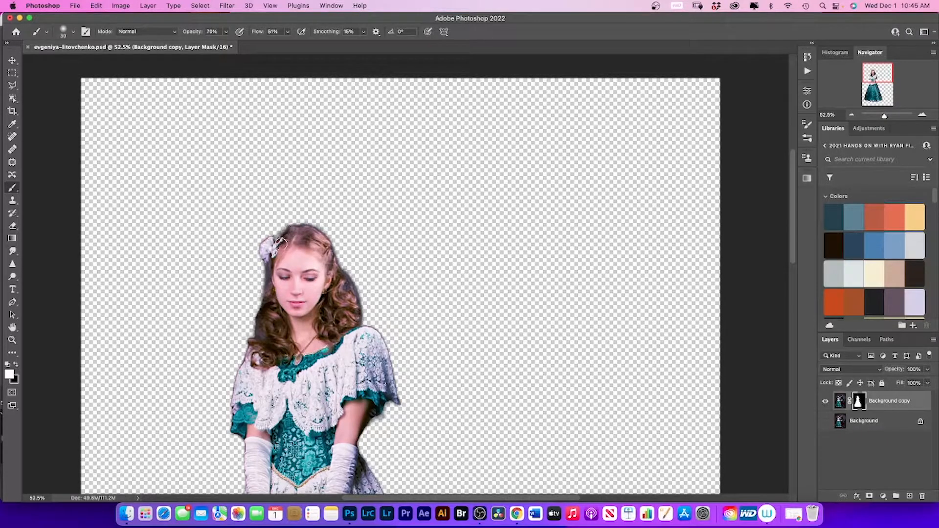
mouse_move(272, 306)
mouse_down()
mouse_move(272, 267)
mouse_move(253, 343)
mouse_move(268, 282)
mouse_move(265, 318)
mouse_up()
drag(266, 305, 268, 314)
Step: Switch the foreground color to black for the mask and undo the last change
click(15, 365)
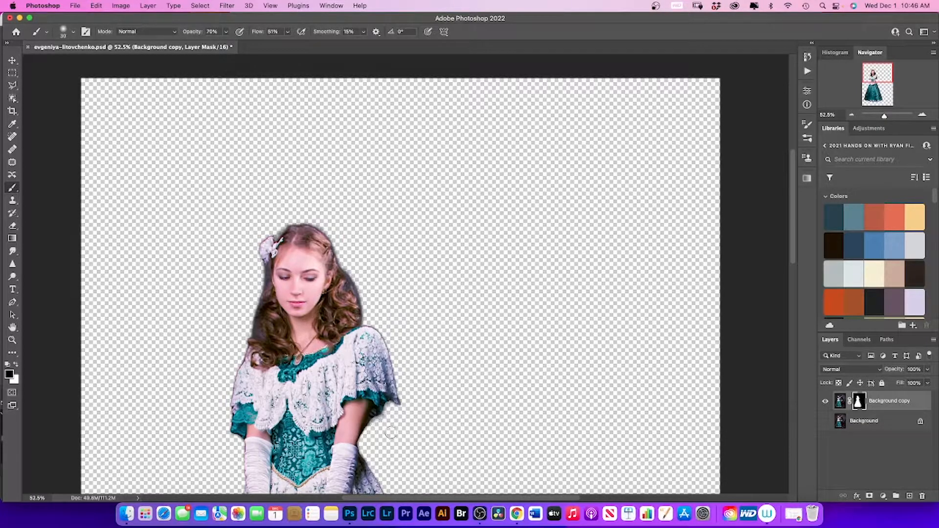
scroll(438, 439, down, 3)
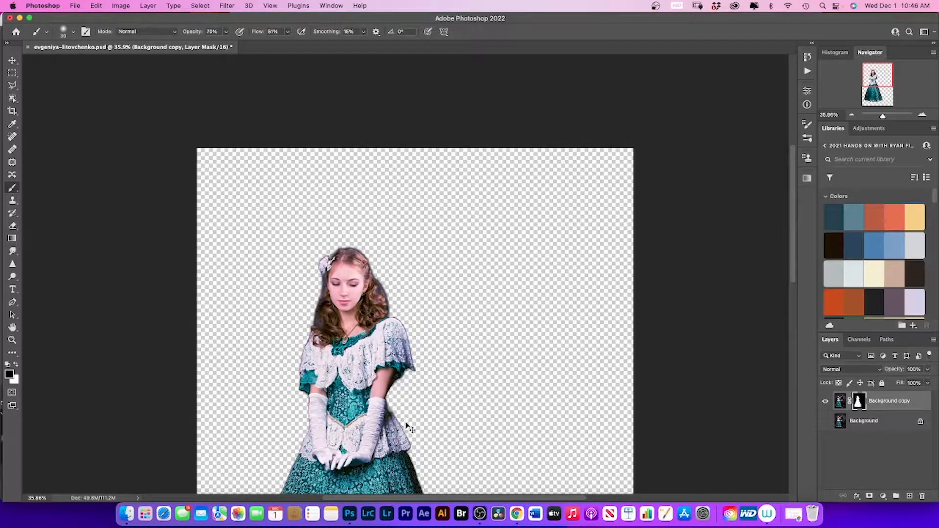
key(super+z)
Step: Make the Background layer visible and select it, with the whole photo in view
drag(878, 77, 886, 96)
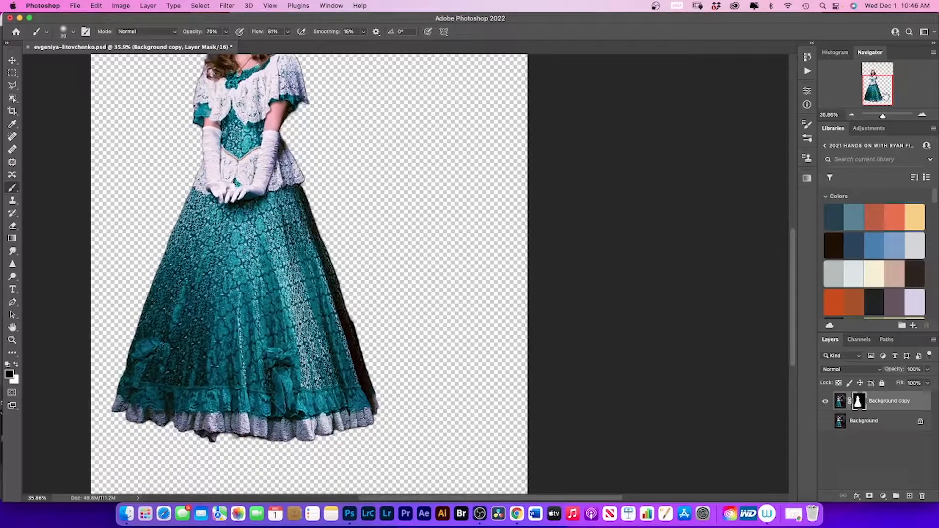
click(825, 421)
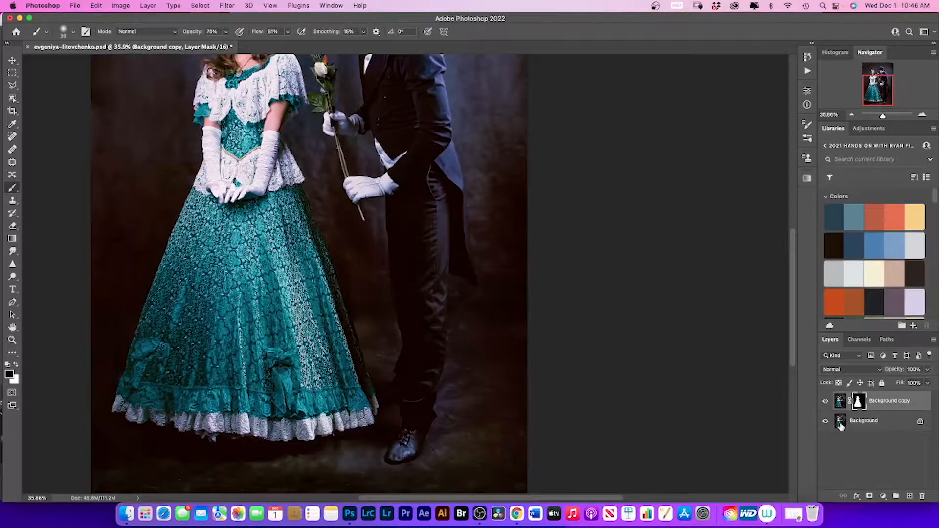
click(841, 426)
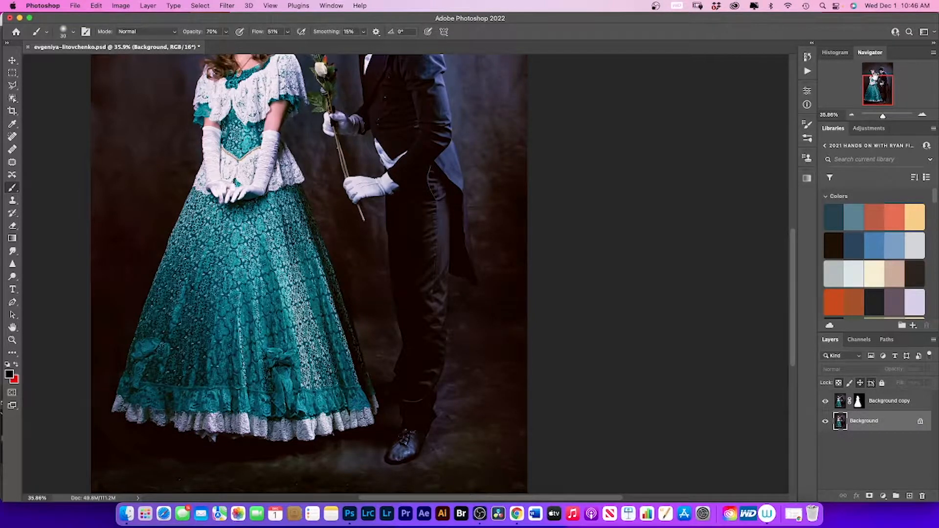
click(852, 114)
click(851, 115)
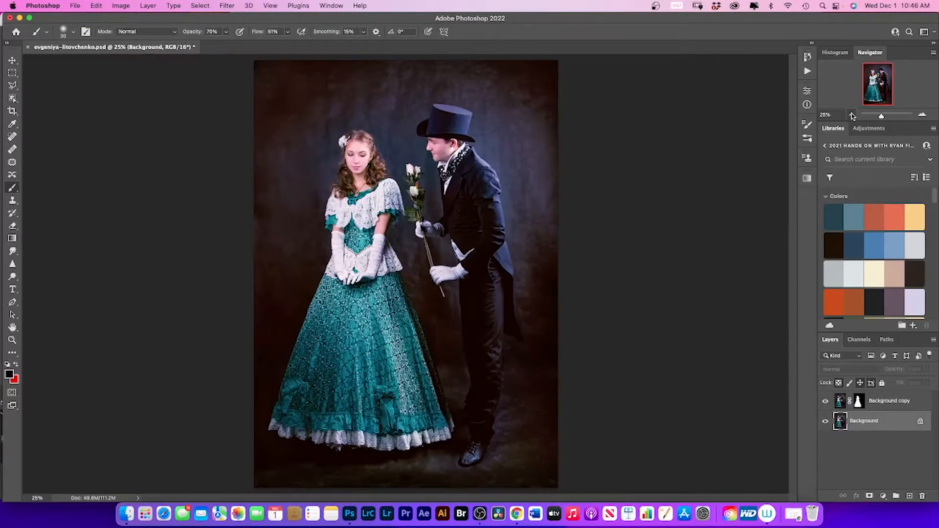
click(852, 115)
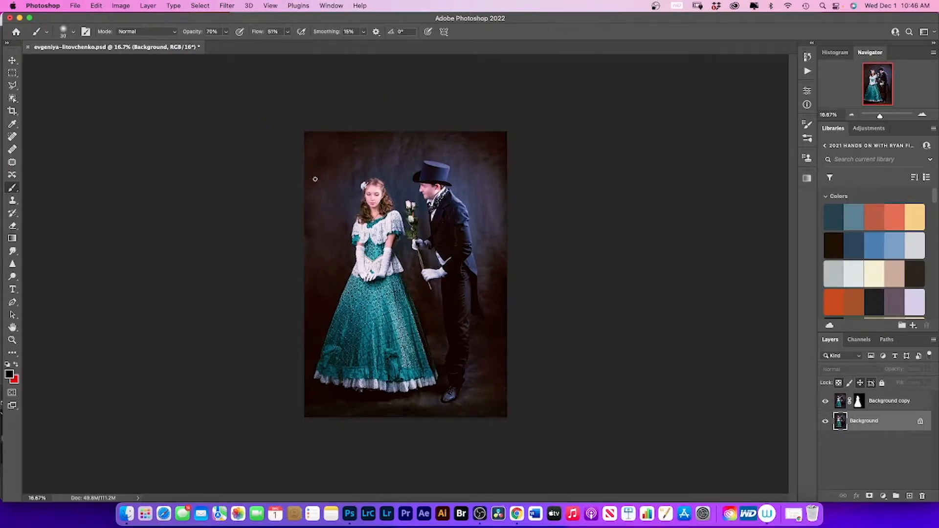
Step: Select the man with the Object Selection tool and add the white roses to the selection
click(14, 99)
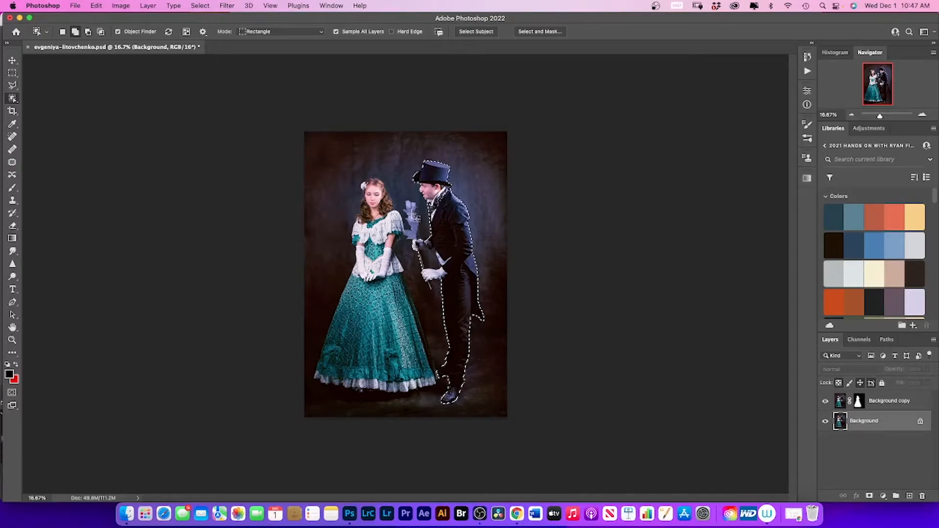
click(412, 214)
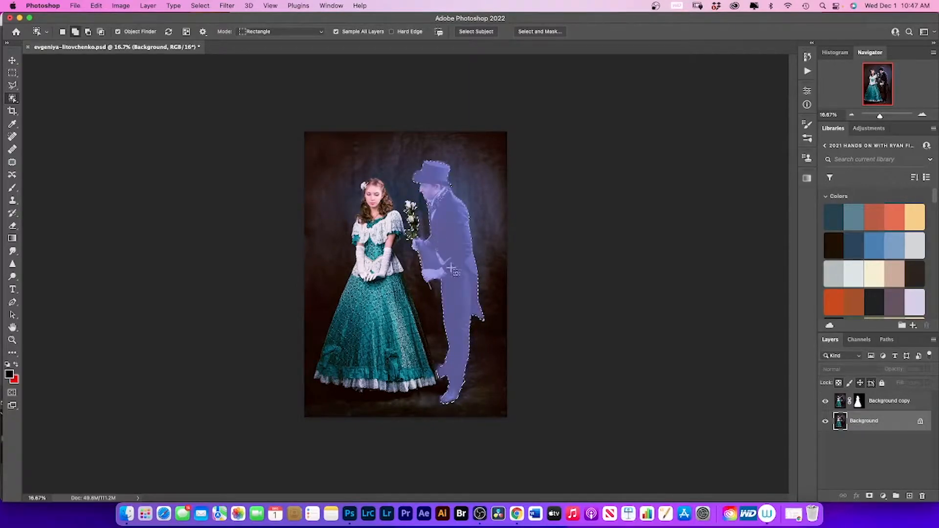
Step: Examine the selection edge around the man's gloves, the flower stem and his coat
click(922, 116)
click(922, 116)
click(922, 116)
click(922, 115)
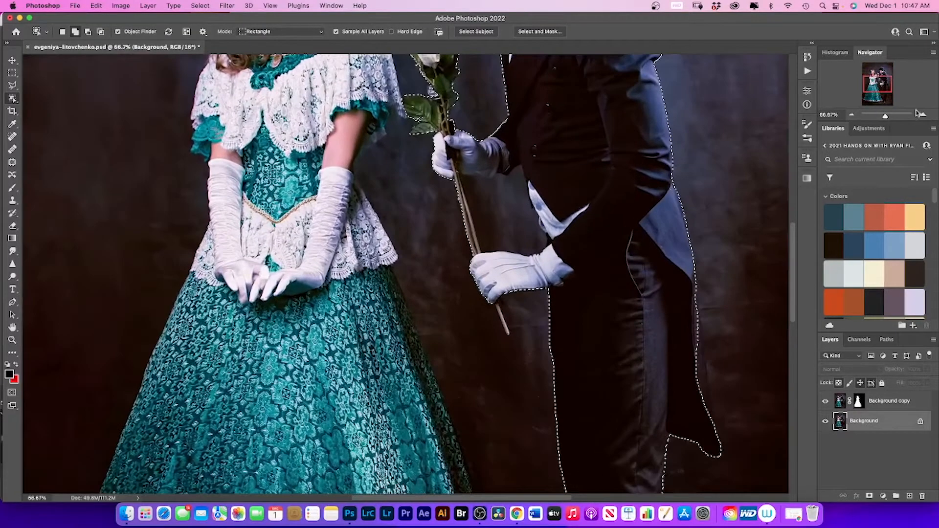
drag(883, 87, 890, 88)
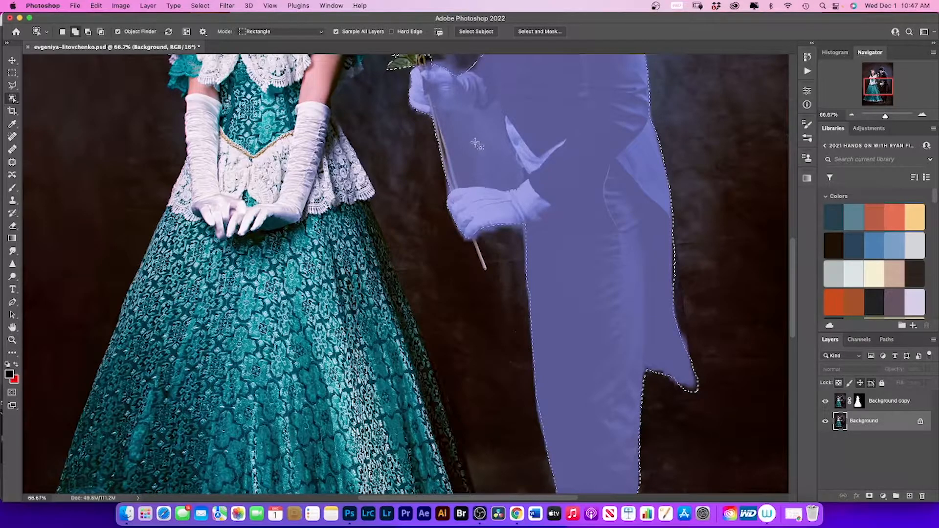
click(851, 116)
click(851, 115)
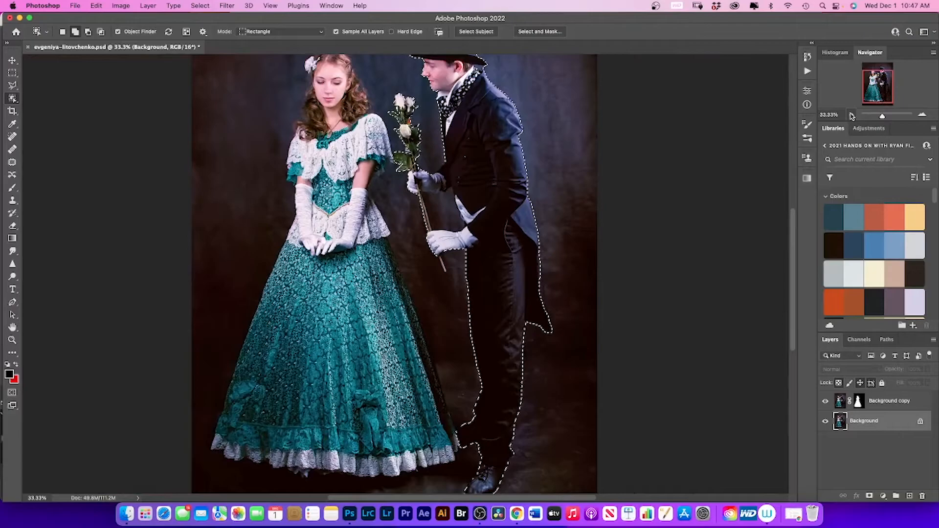
Step: Open the man's selection in Select and Mask and subtract the middle of the gap between his gloves with a 60 px brush
click(851, 115)
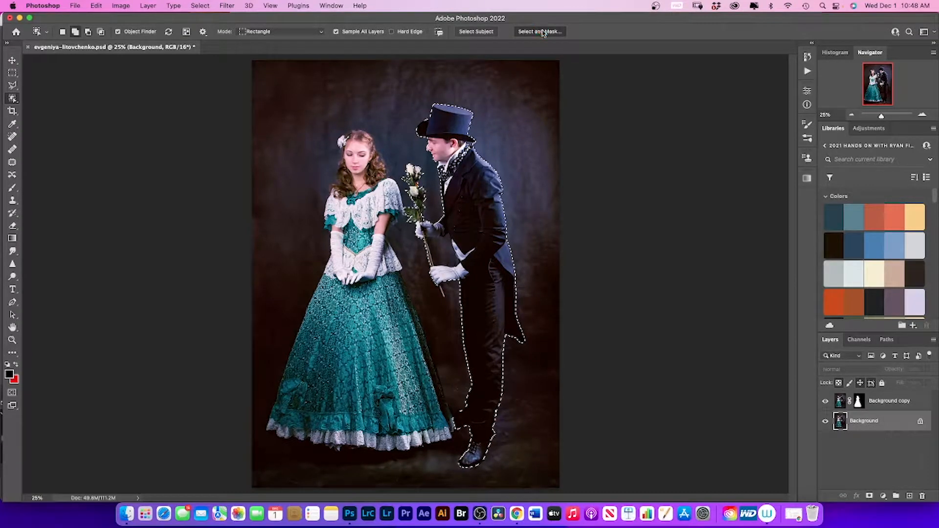
click(540, 32)
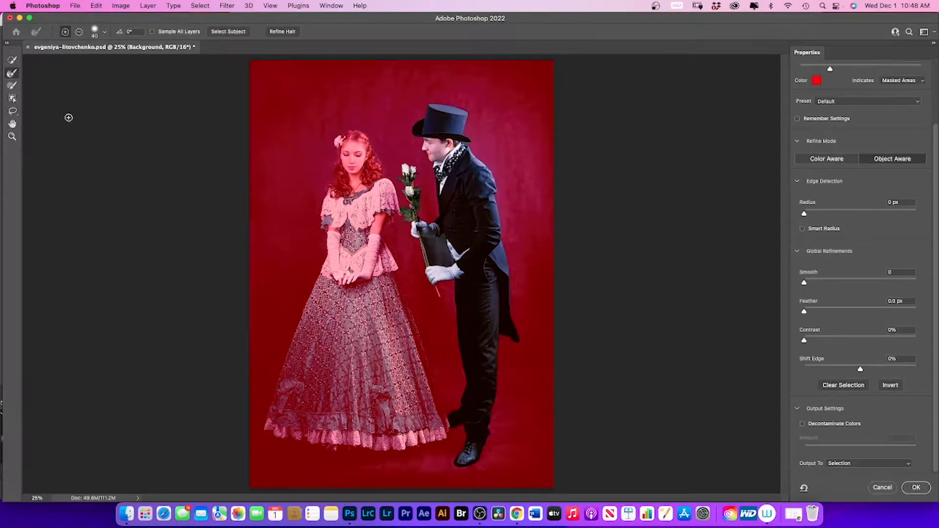
click(13, 86)
click(79, 31)
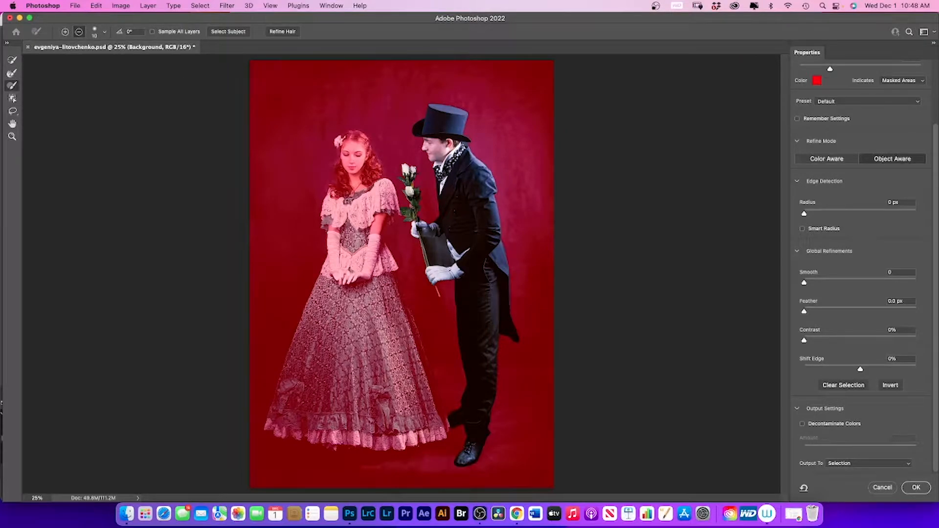
key(bracketright)
key(bracketright)
key(bracketright)
key(bracketright)
key(bracketright)
mouse_move(439, 245)
mouse_down()
mouse_move(437, 257)
mouse_move(430, 245)
mouse_move(445, 259)
mouse_move(444, 248)
mouse_up()
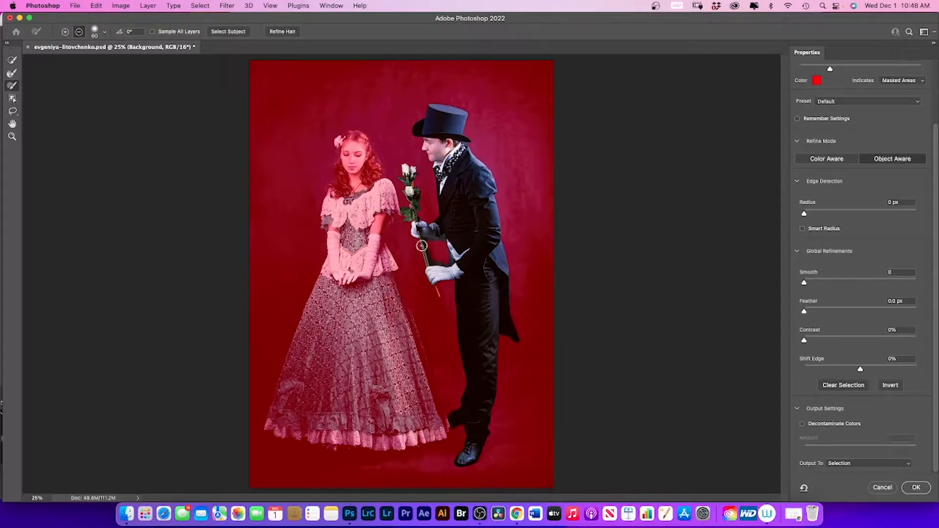
Step: Reduce the subtracting brush to 20 px for the gap between the man's gloves
click(12, 136)
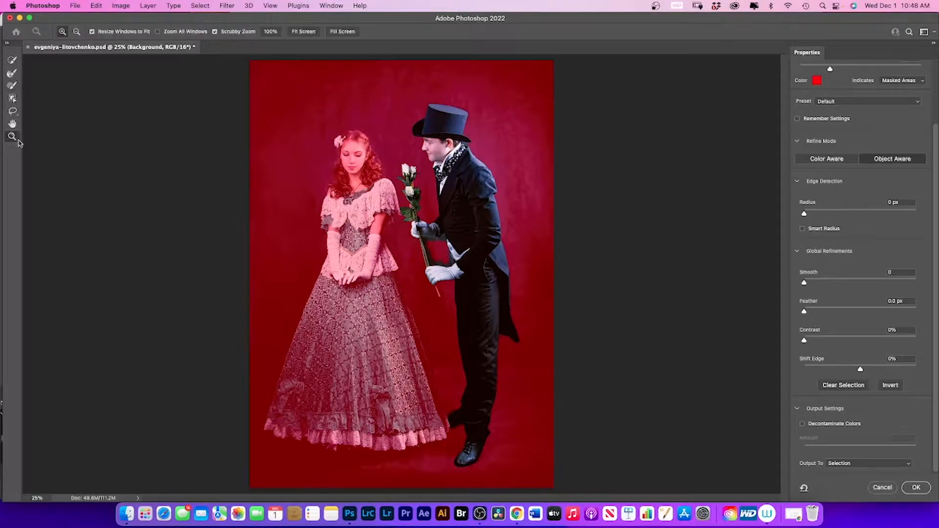
drag(440, 239, 453, 249)
click(454, 248)
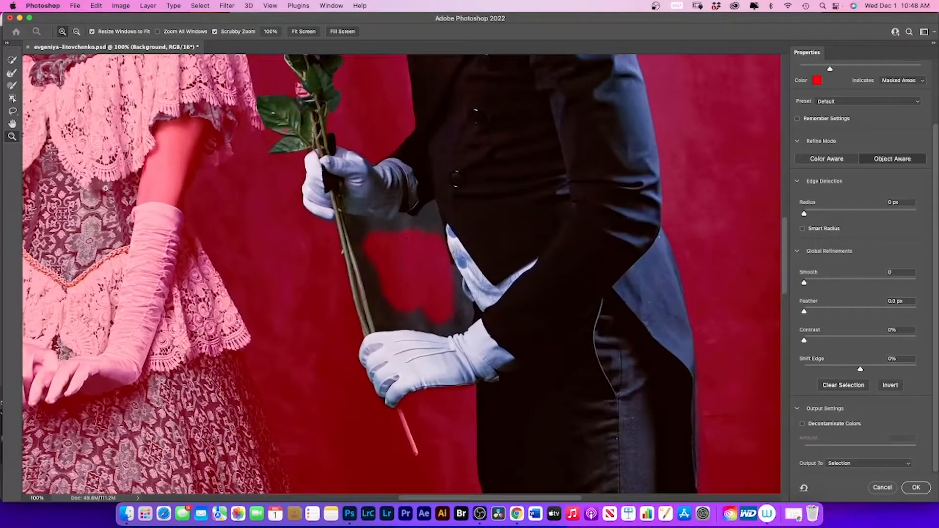
click(12, 86)
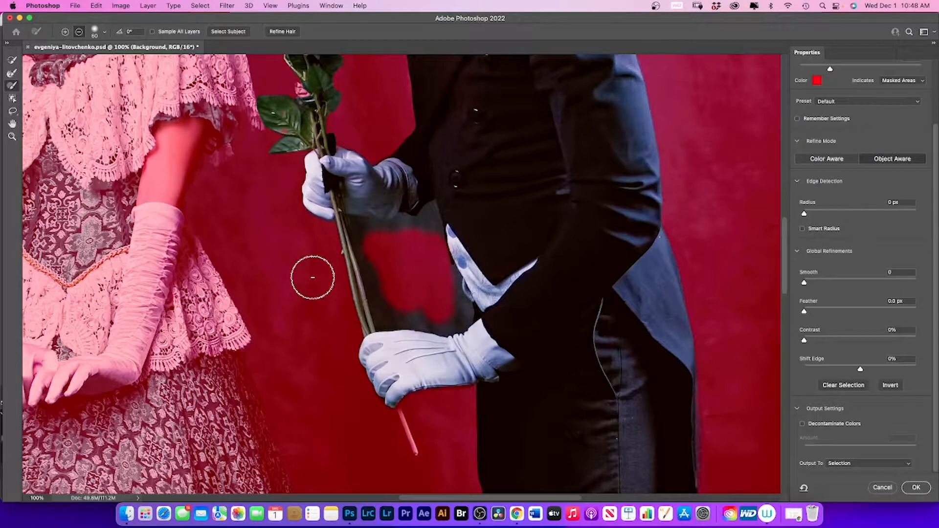
key(bracketleft)
key(bracketleft)
key(bracketleft)
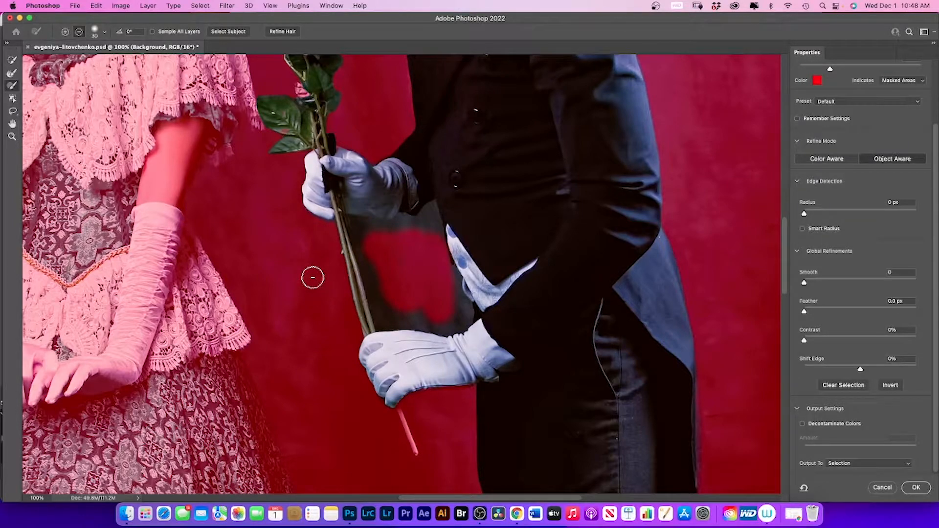
key(bracketleft)
key(bracketleft)
Step: Subtract the remaining background between the flower stem, the man's gloves and his waistcoat
key(super+0)
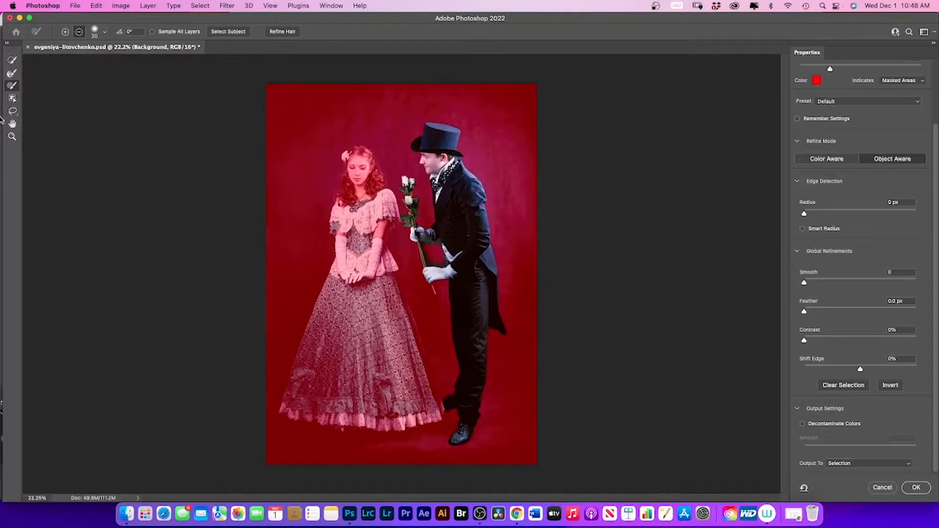
click(12, 137)
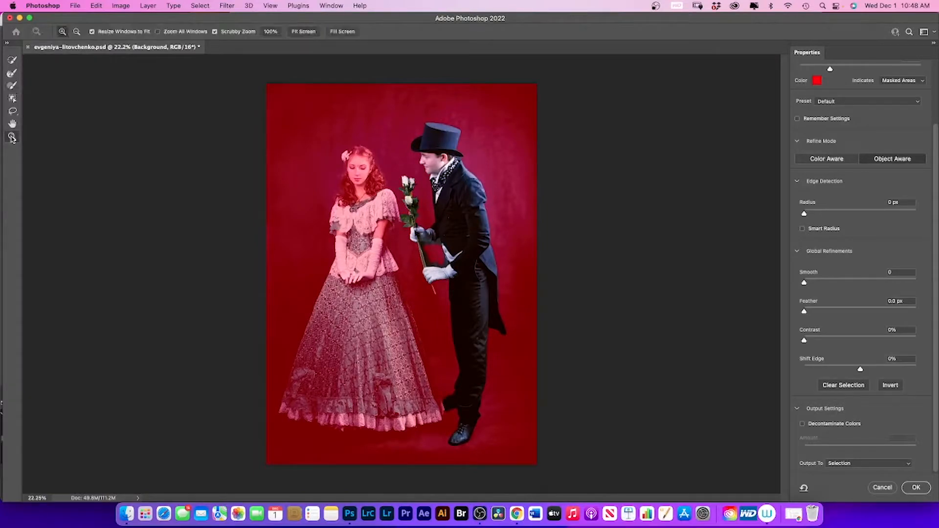
click(432, 275)
drag(432, 274, 425, 269)
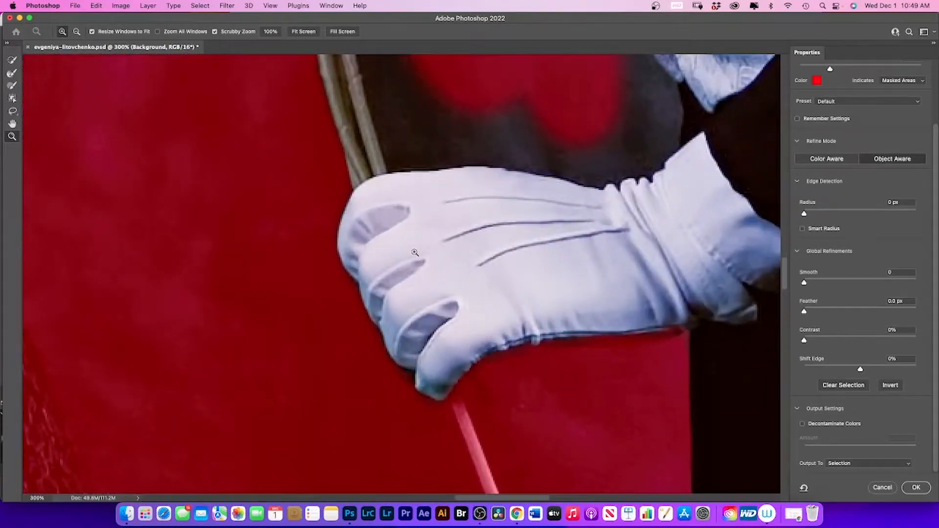
drag(448, 210, 473, 475)
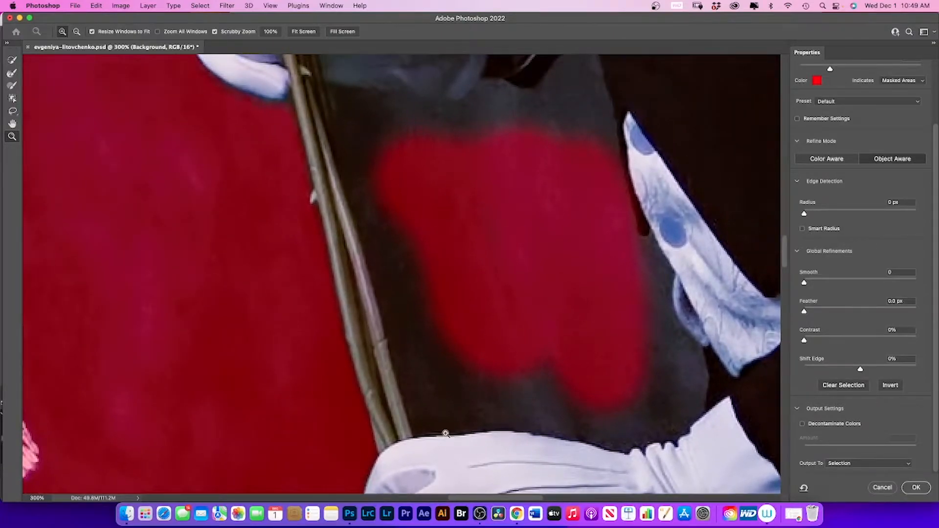
alt+click(434, 374)
alt+click(434, 374)
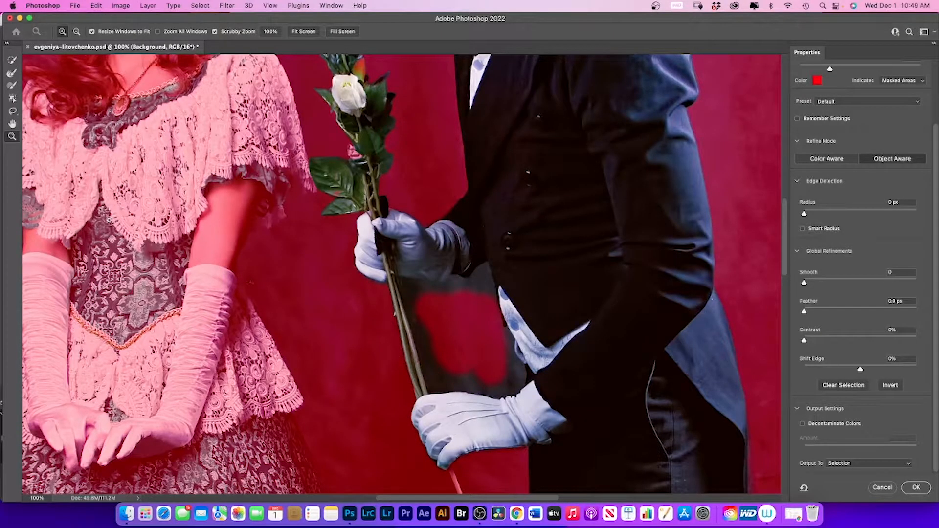
click(11, 85)
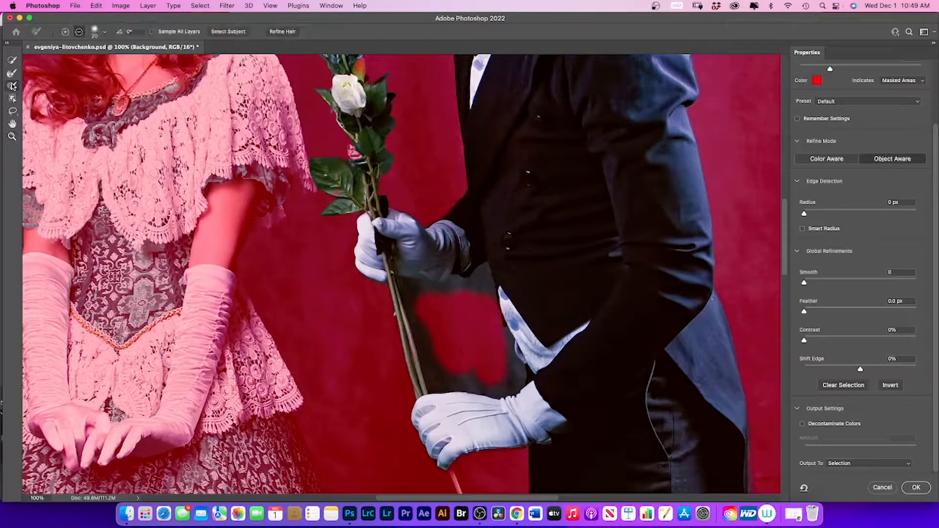
mouse_move(409, 281)
mouse_down()
mouse_move(422, 332)
mouse_move(405, 282)
mouse_move(429, 342)
mouse_move(412, 320)
mouse_move(434, 389)
mouse_move(437, 356)
mouse_up()
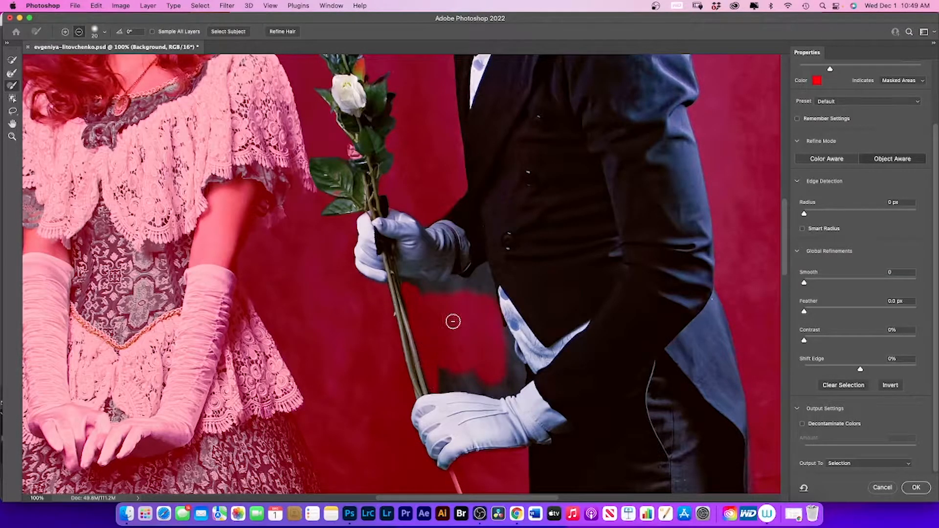
mouse_move(400, 283)
mouse_down()
mouse_move(466, 289)
mouse_move(479, 274)
mouse_move(486, 280)
mouse_move(488, 294)
mouse_move(471, 285)
mouse_move(452, 298)
mouse_move(425, 304)
mouse_up()
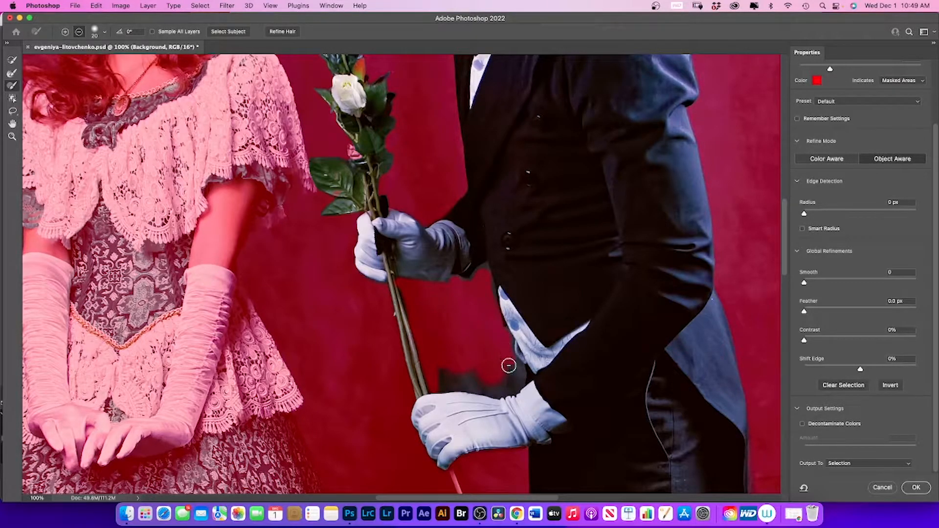
mouse_move(519, 371)
mouse_down()
mouse_move(507, 388)
mouse_move(443, 384)
mouse_move(440, 375)
mouse_move(479, 371)
mouse_move(444, 378)
mouse_move(494, 391)
mouse_move(513, 386)
mouse_move(504, 377)
mouse_up()
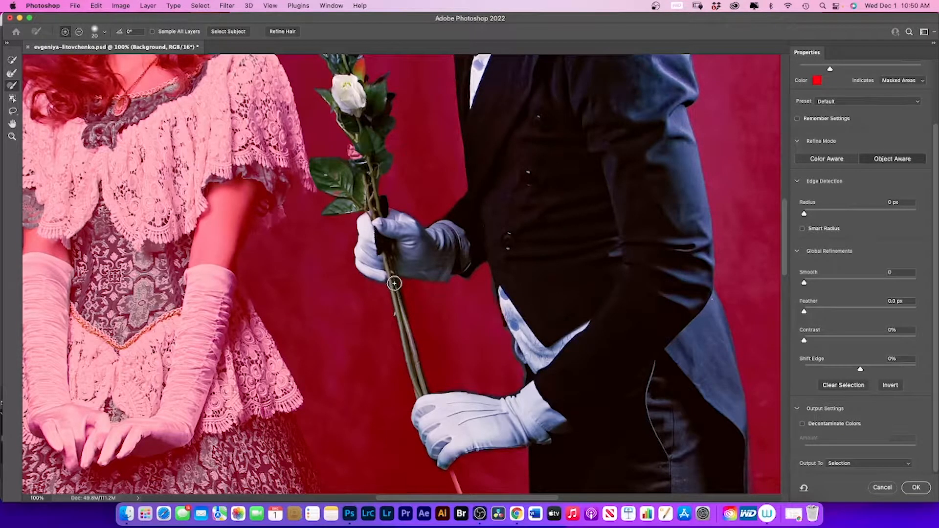
Step: Try to add the flower stem below the lower glove to the selection with the 20 px brush
key(alt)
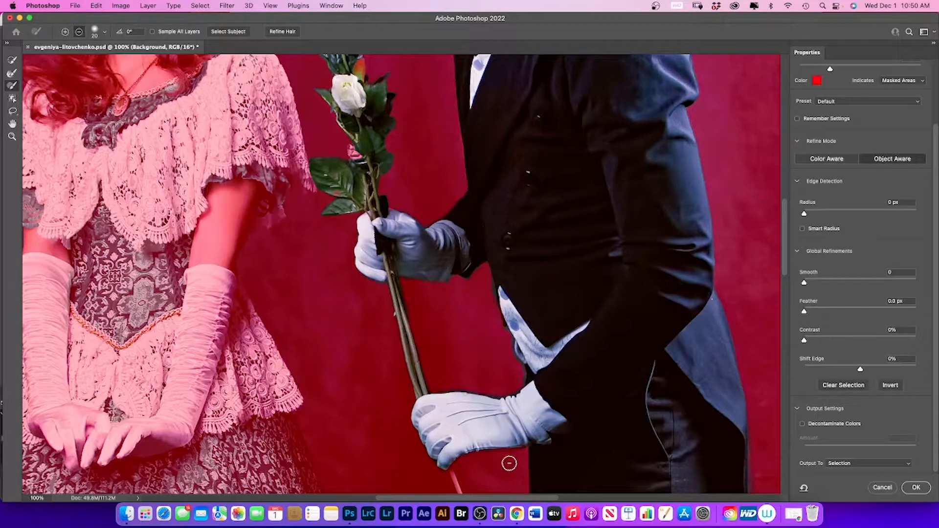
drag(520, 412, 480, 223)
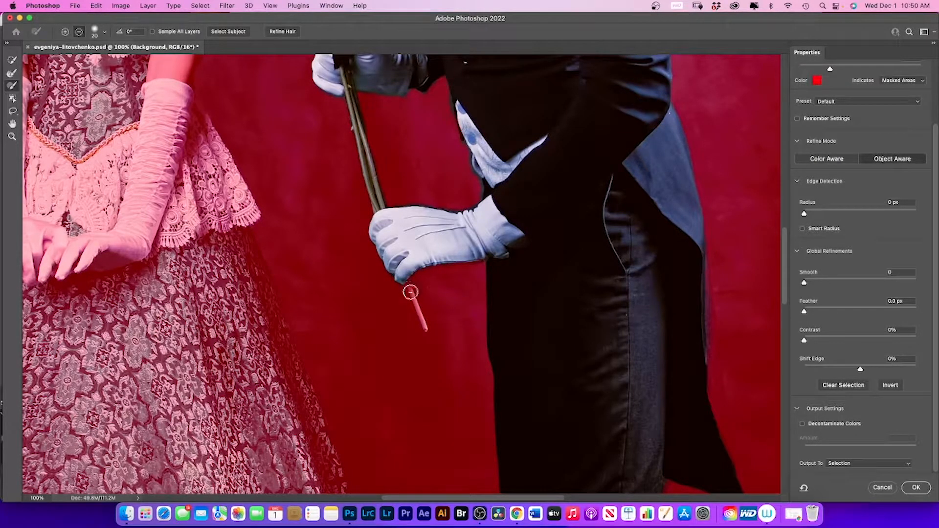
key(alt)
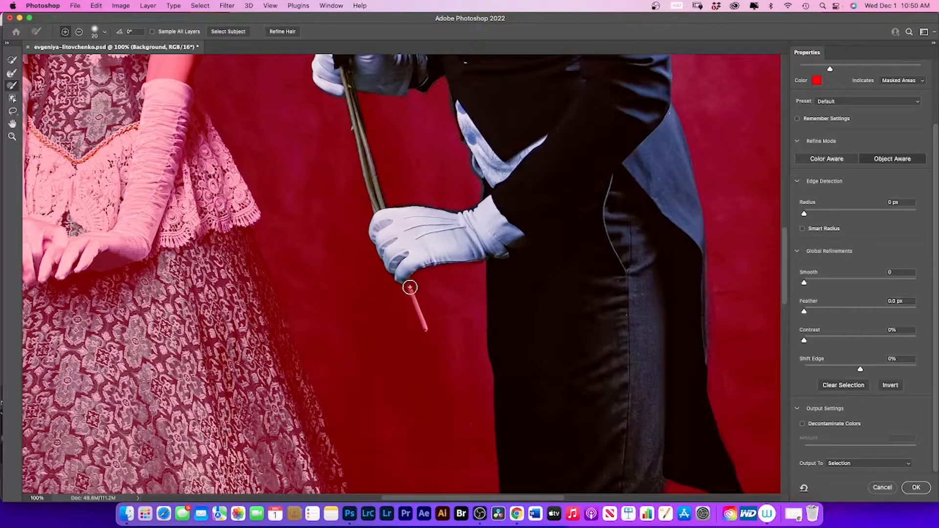
drag(409, 288, 423, 326)
key(alt)
key(super+z)
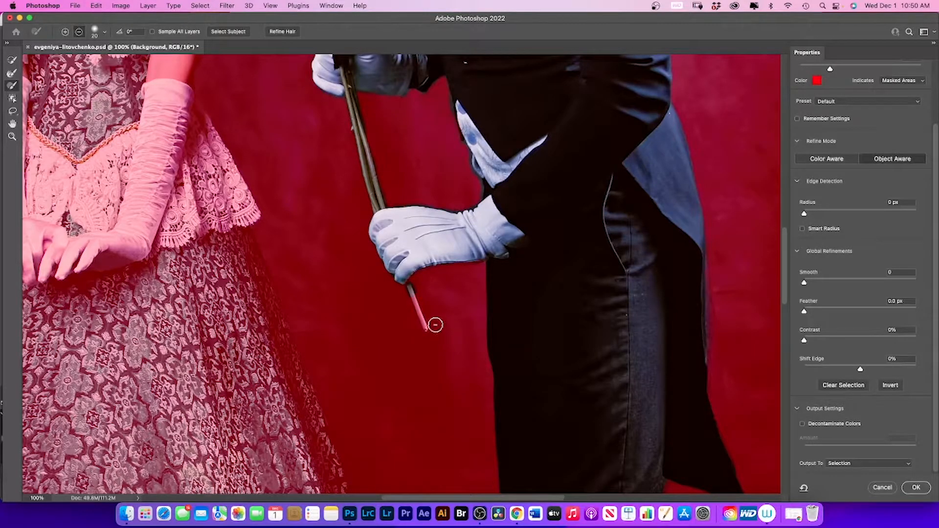
Step: Add the flower stem below the lower glove to the selection with a 9 px brush
key(bracketleft)
key(alt)
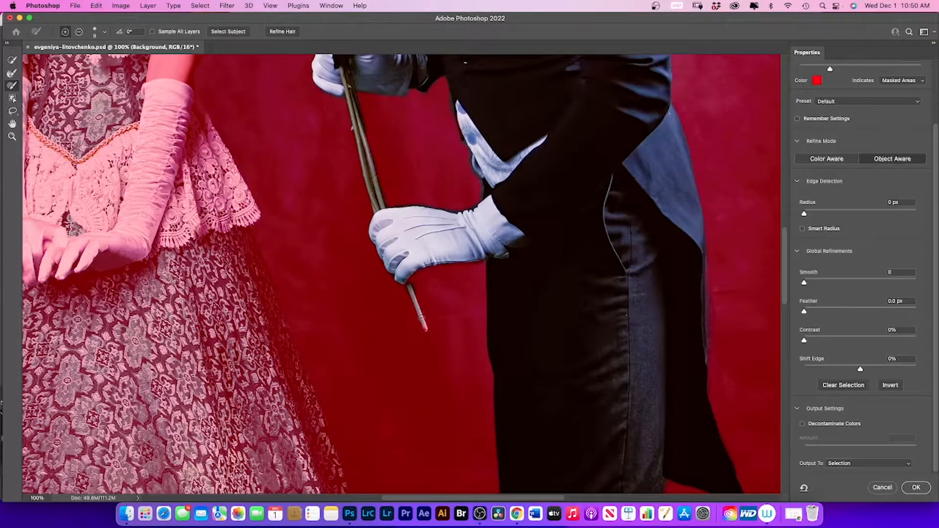
key(alt)
key(alt)
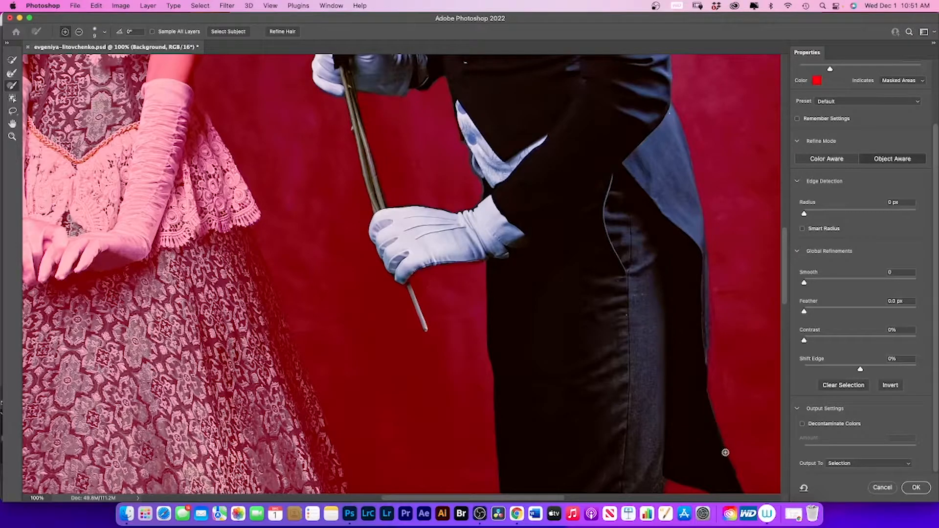
Step: Go over the selection edge from the man's coat up to his hat and undo the last brush stroke
key(alt)
drag(679, 175, 690, 326)
drag(680, 146, 689, 260)
drag(674, 165, 677, 349)
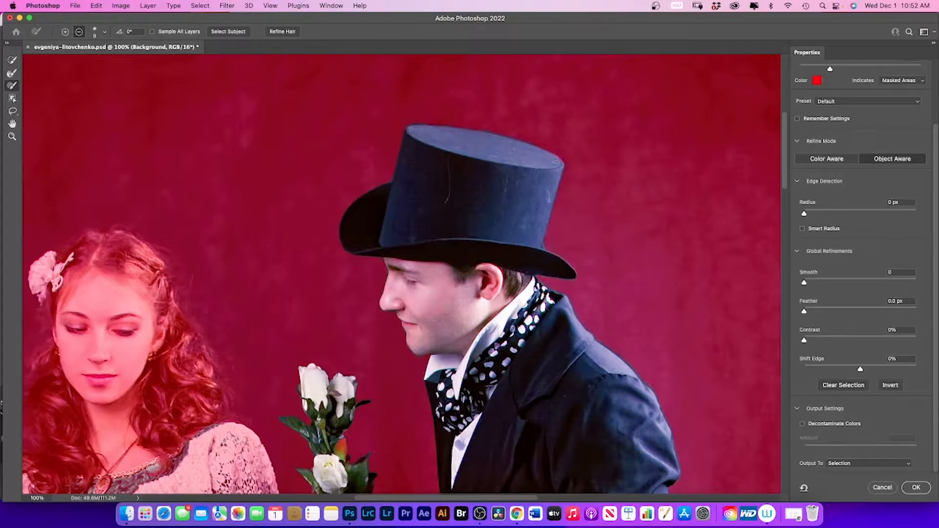
key(super+z)
Step: Touch up the selection around the white roses and their leaves with the small brush
drag(614, 314, 620, 202)
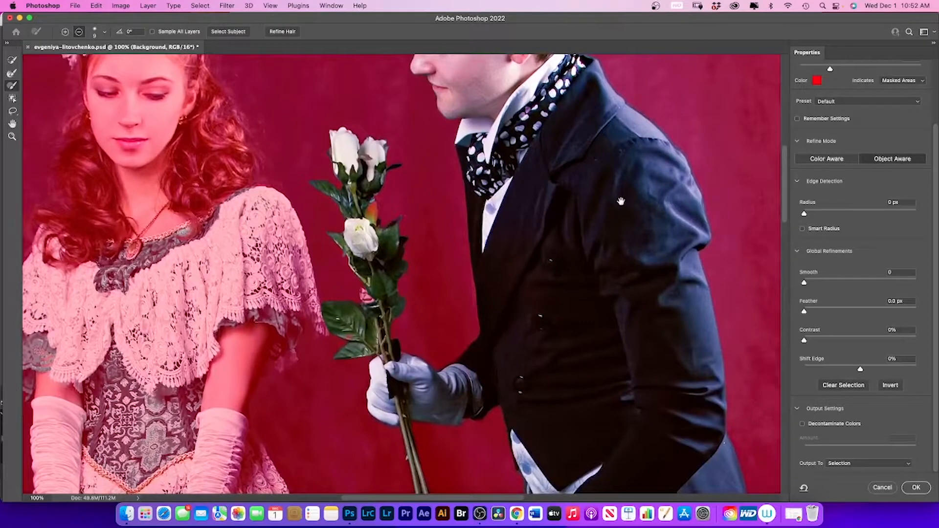
drag(621, 201, 620, 199)
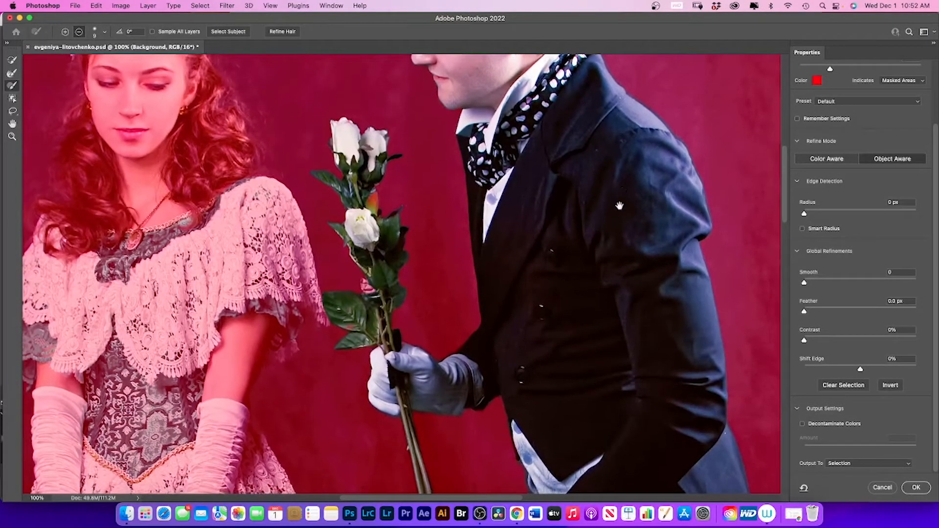
scroll(621, 244, down, 3)
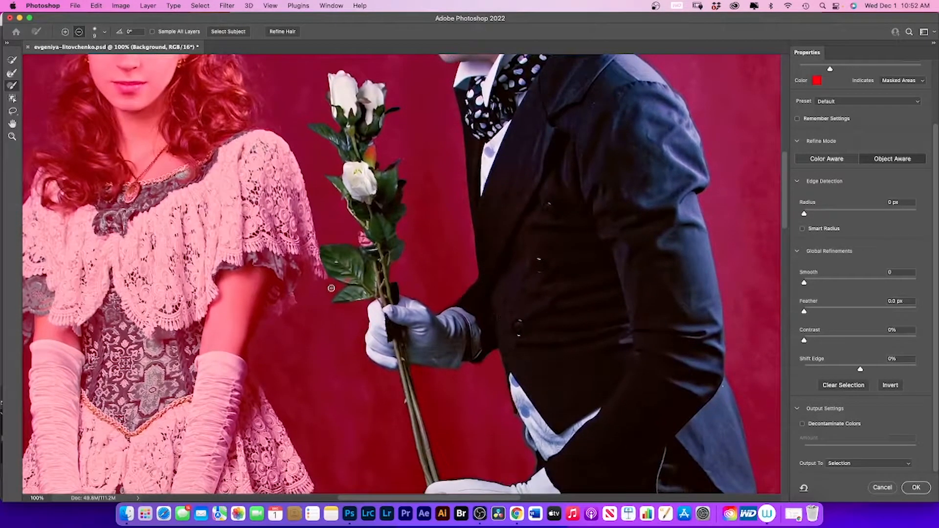
key(alt)
key(alt)
key(alt)
mouse_move(367, 158)
mouse_down()
mouse_move(369, 146)
mouse_move(369, 166)
mouse_up()
Step: Output the refined selection of the man as New Layer with Layer Mask
click(909, 466)
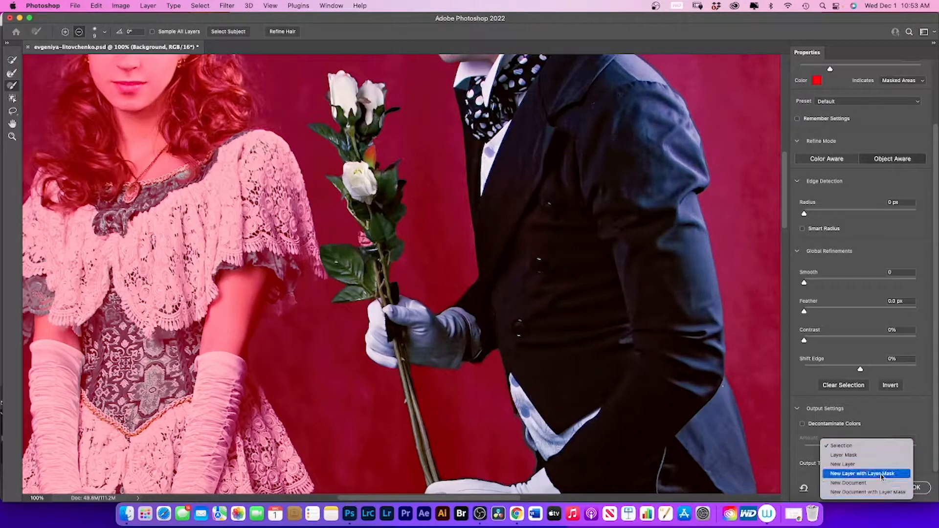
click(881, 474)
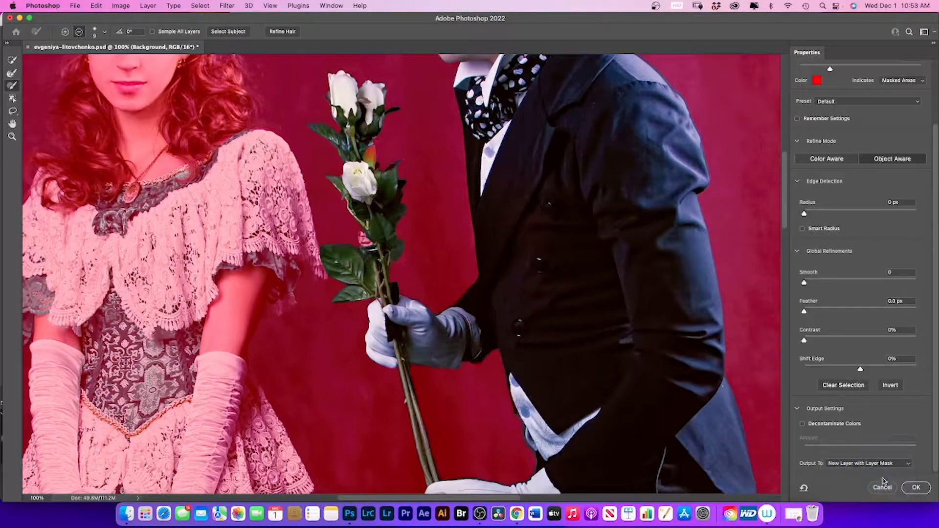
click(916, 488)
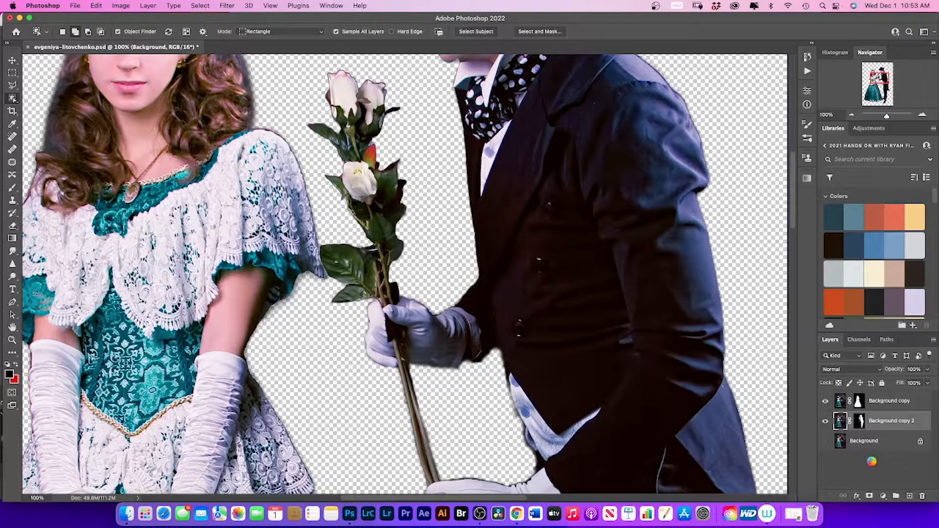
Step: Open Woodland.psd from the Photography folder alongside the cutout document
click(851, 115)
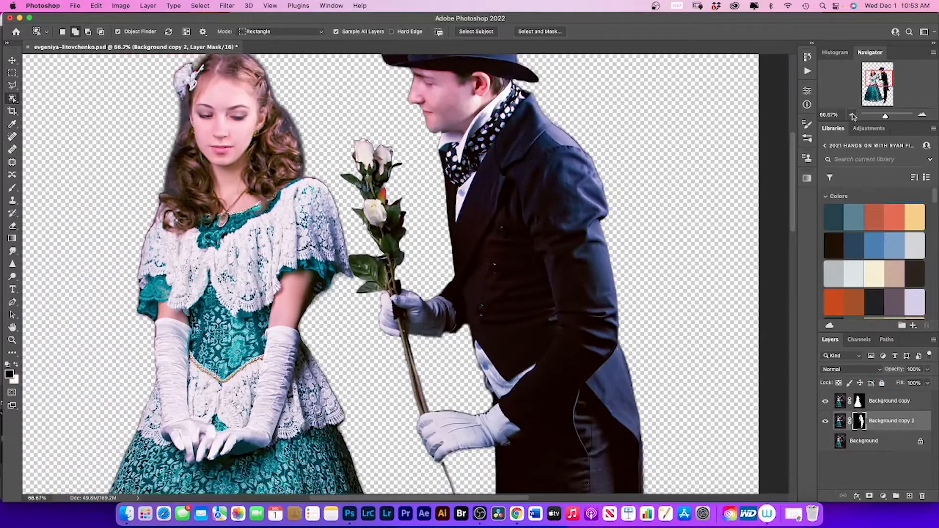
click(852, 115)
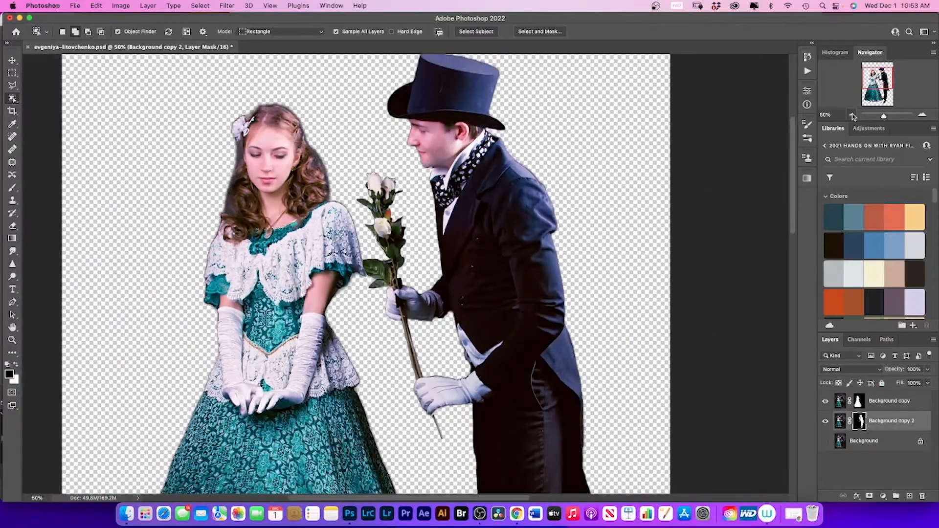
click(852, 115)
click(851, 115)
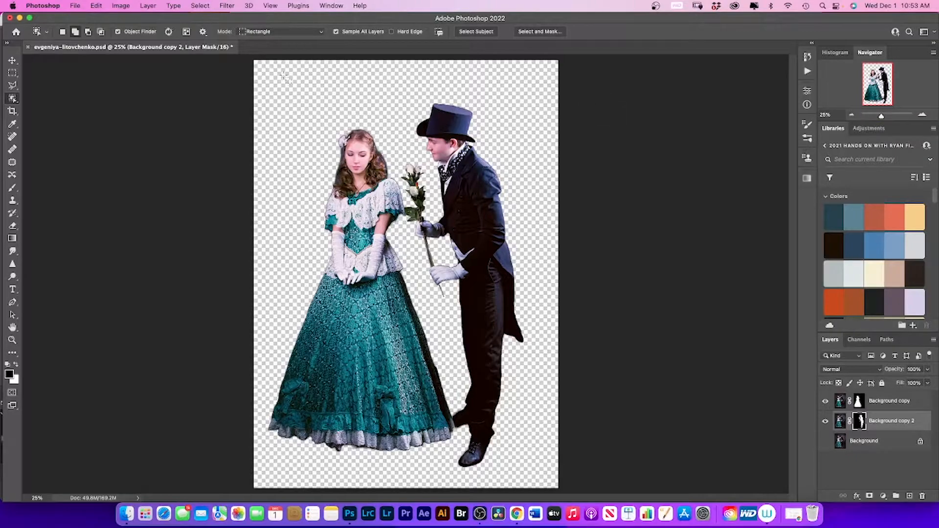
click(76, 5)
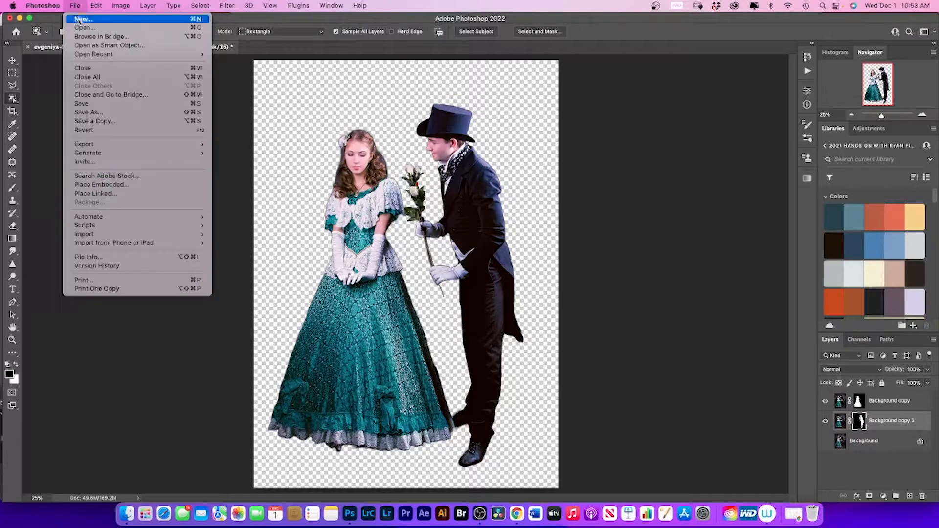
click(78, 29)
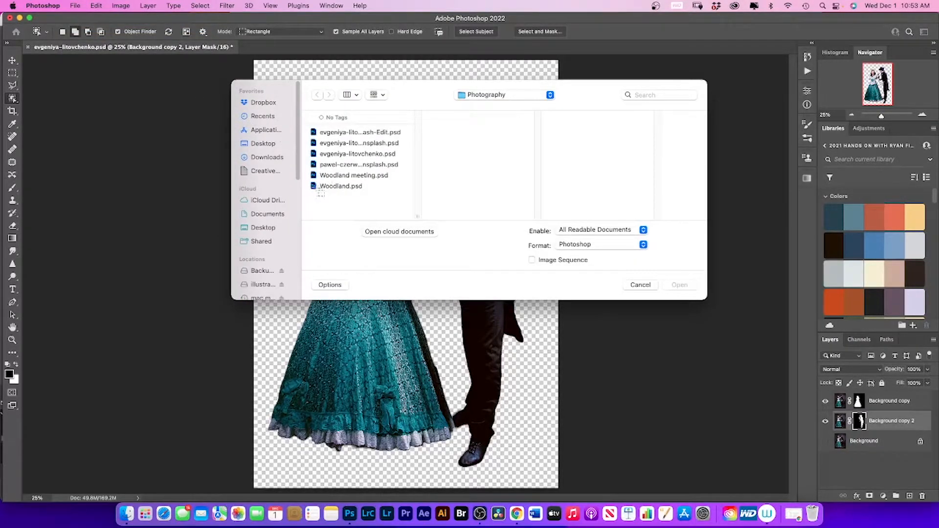
click(332, 186)
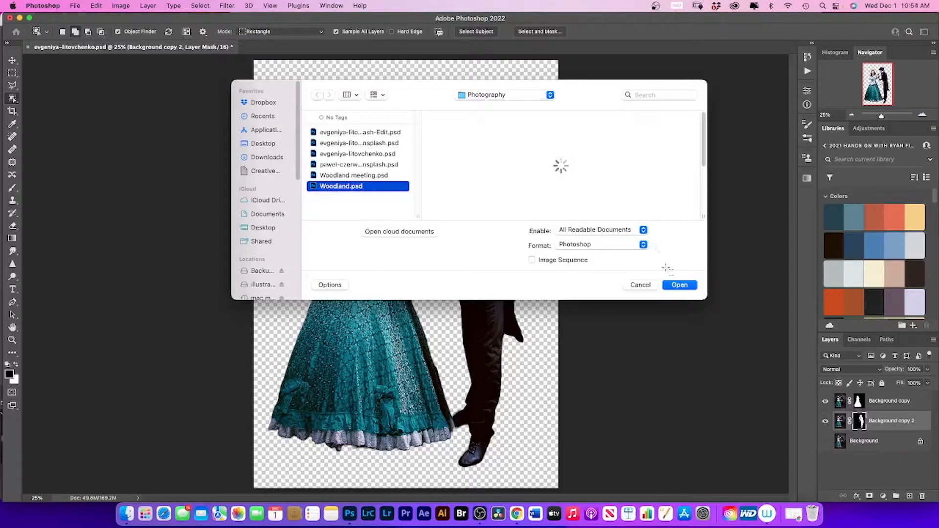
click(682, 285)
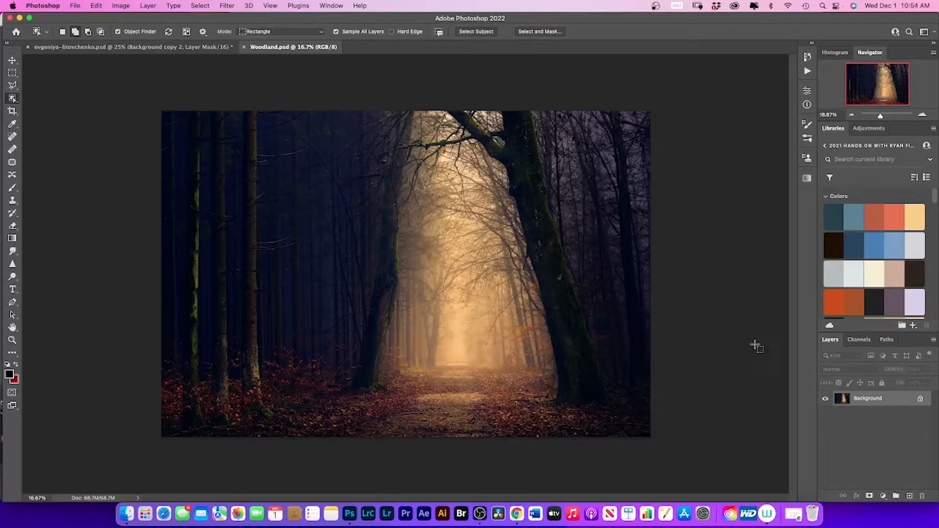
Step: Copy the man's masked layer into Woodland.psd, accepting the bit depth difference, and place him in the middle of the forest path
click(12, 61)
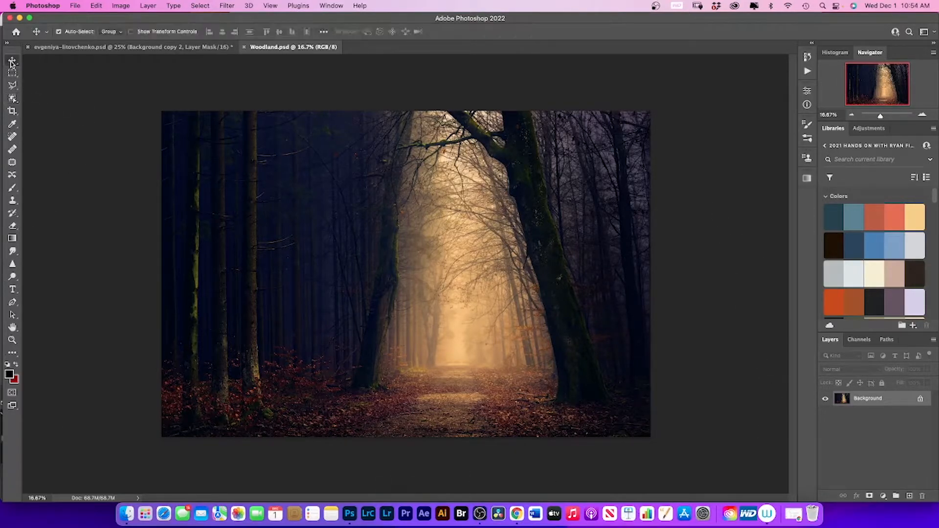
click(86, 47)
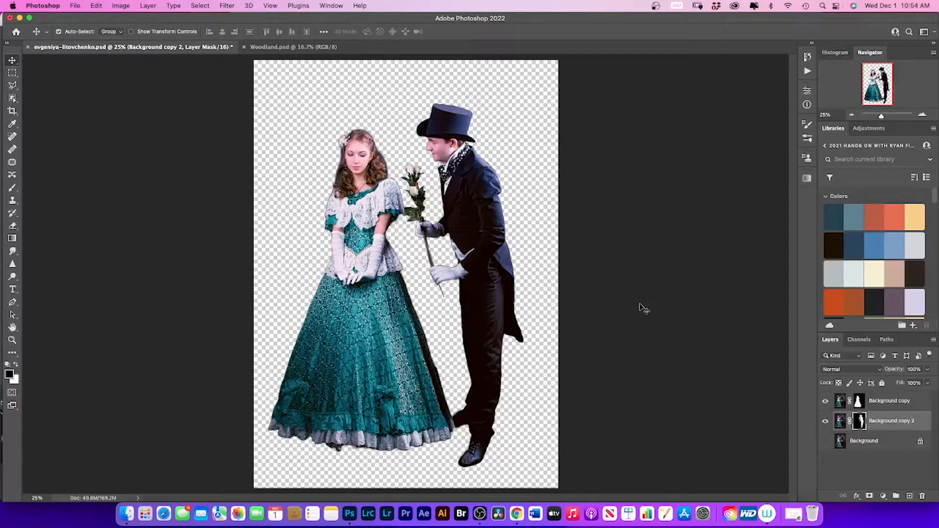
click(839, 420)
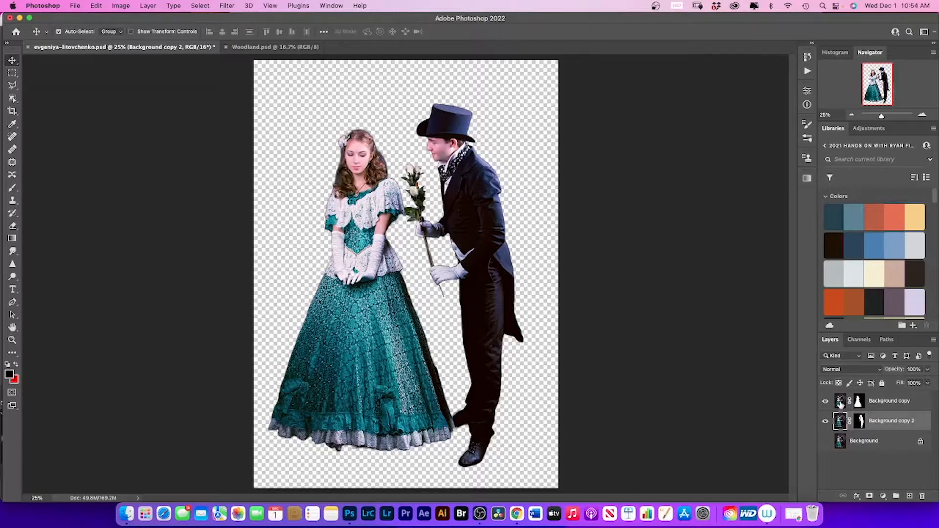
shift+click(839, 402)
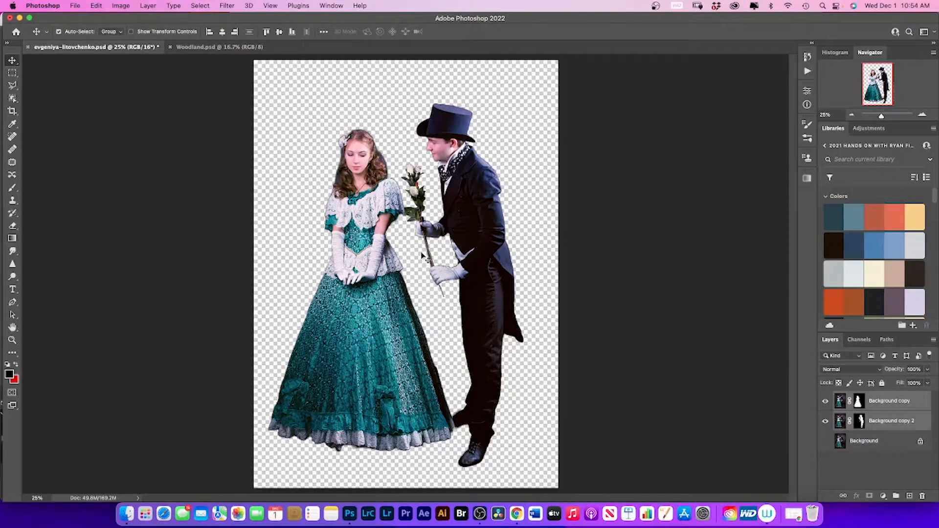
click(840, 421)
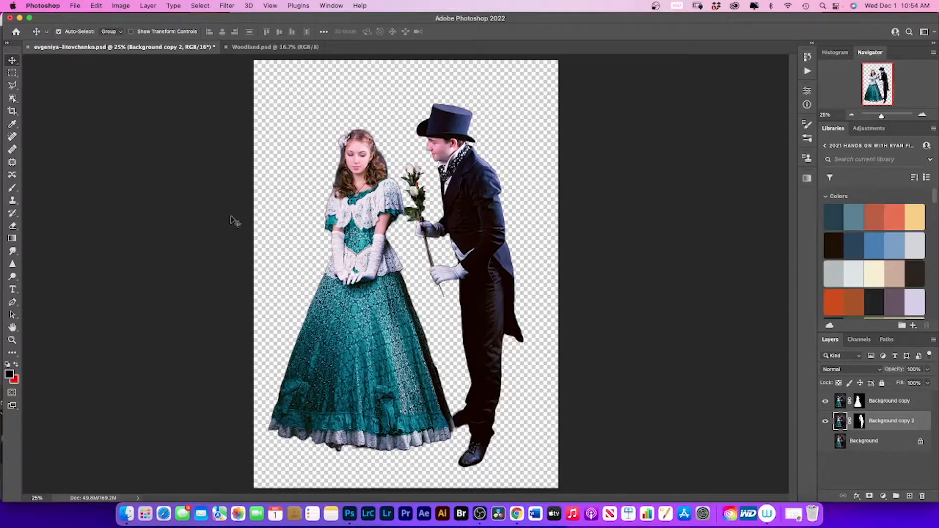
drag(474, 213, 286, 61)
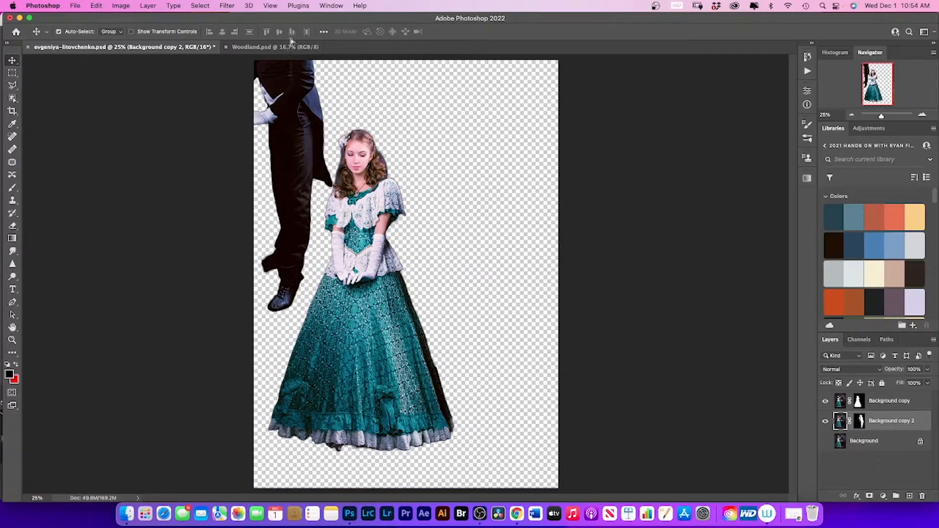
click(290, 48)
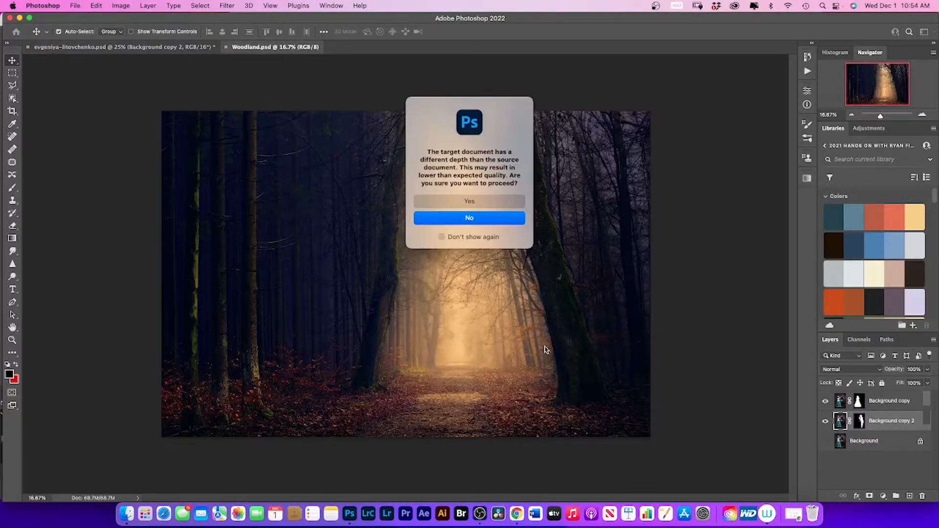
key(Return)
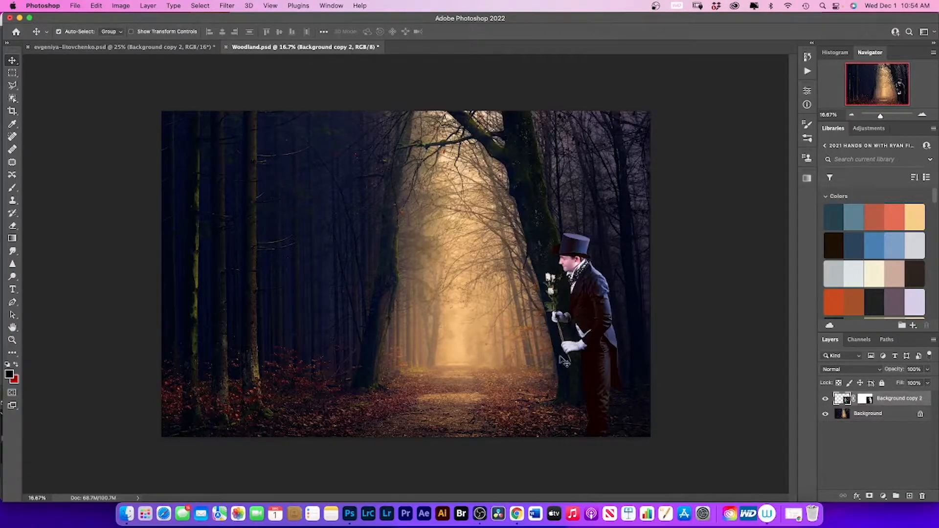
drag(596, 325, 488, 287)
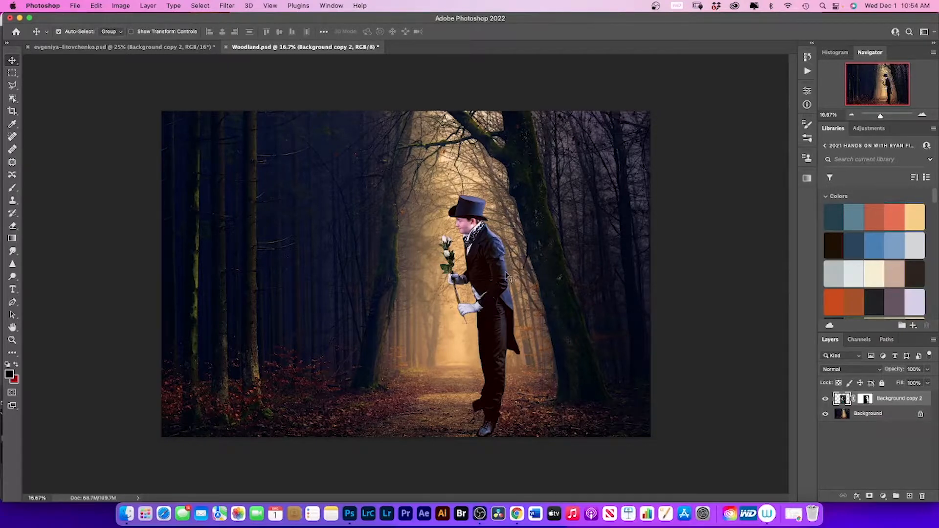
Step: Flip the man horizontally and place him beside the tree at the left edge of the path
click(95, 6)
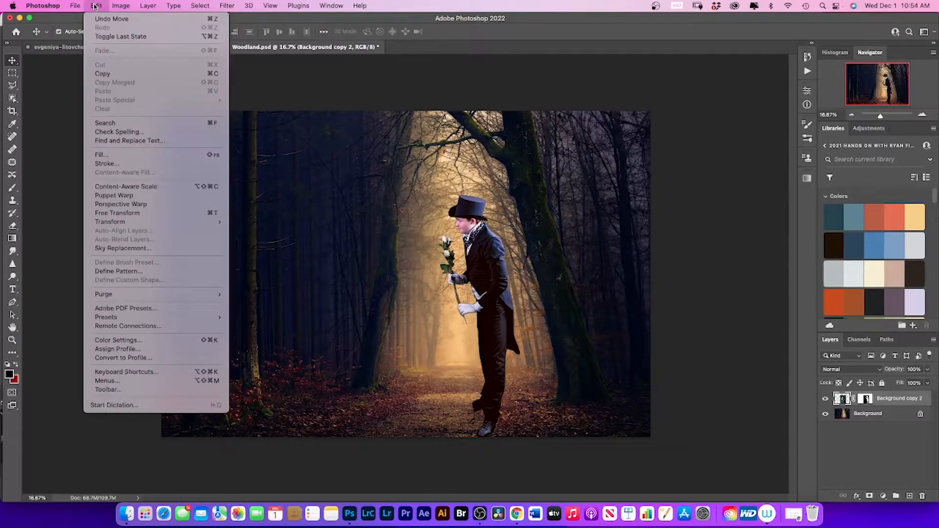
mouse_move(223, 224)
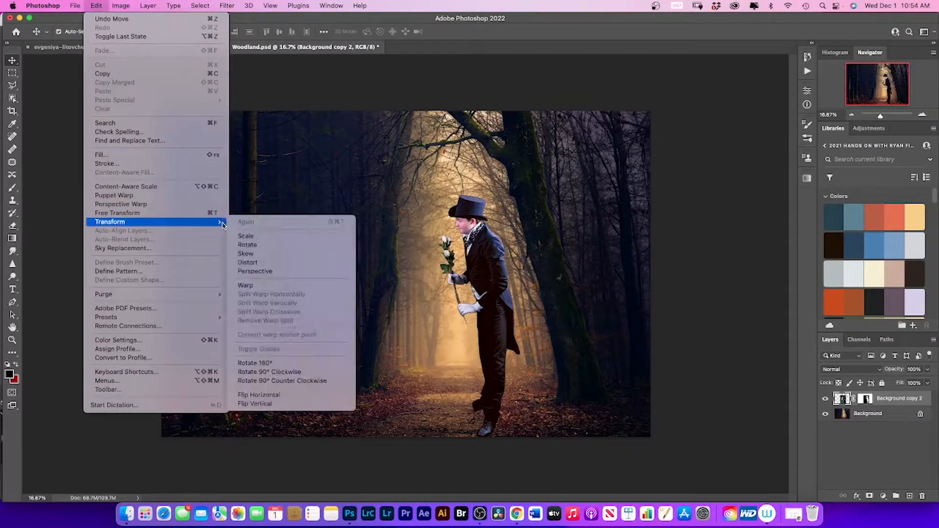
click(298, 394)
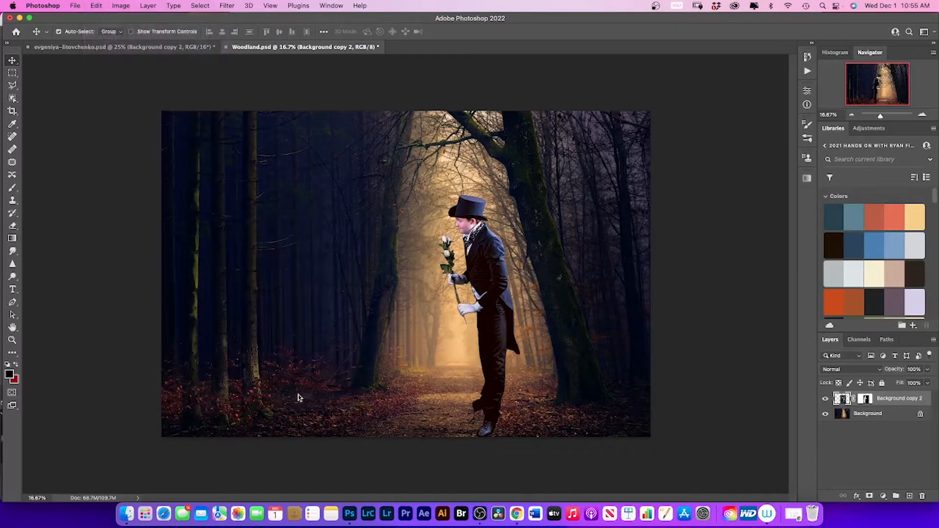
drag(384, 307, 322, 304)
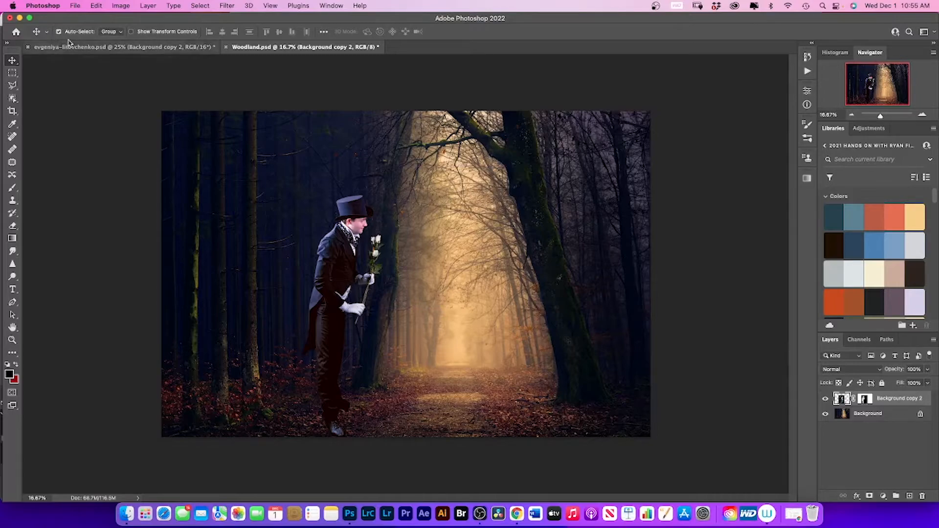
Step: Copy the woman's masked layer into Woodland.psd, accepting the bit depth difference, and place her at the right of the path facing the man
click(81, 47)
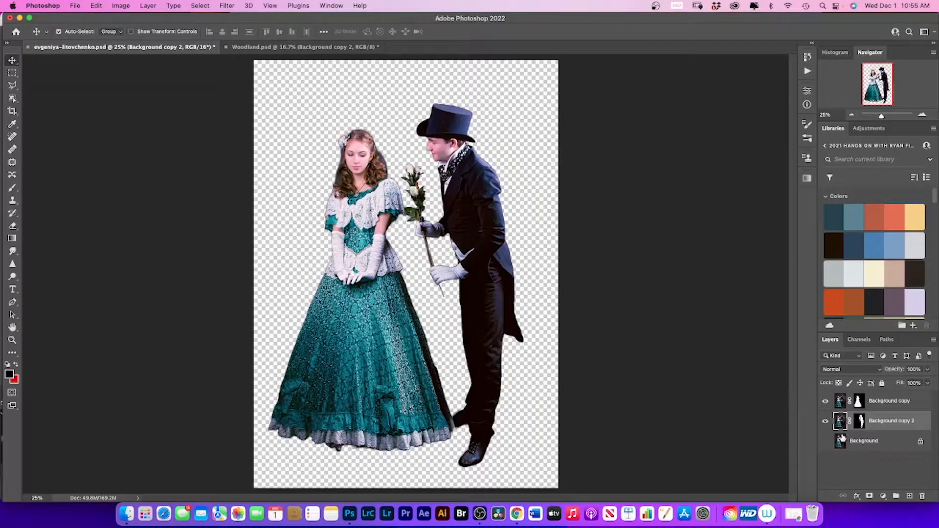
click(837, 405)
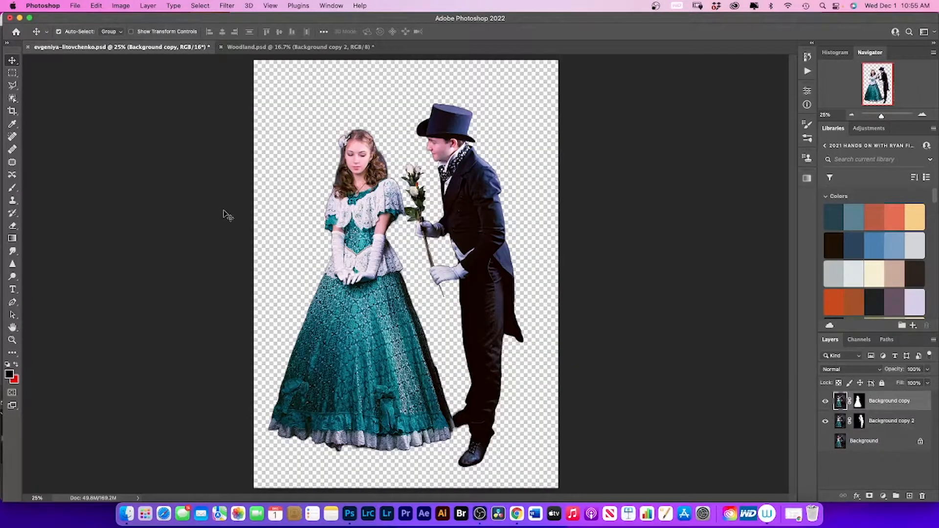
drag(366, 286, 547, 328)
click(483, 204)
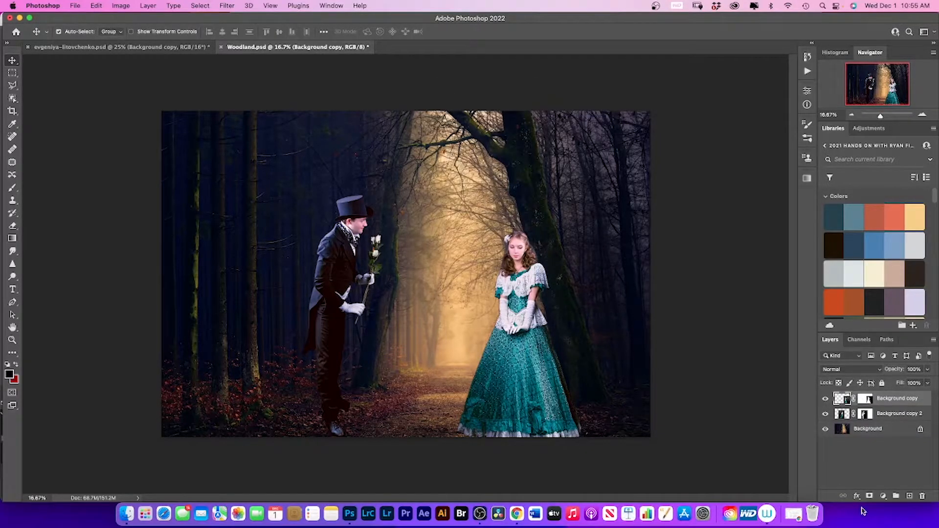
Step: Hide the woman's layer and add a new empty layer between the man and the forest background
click(824, 400)
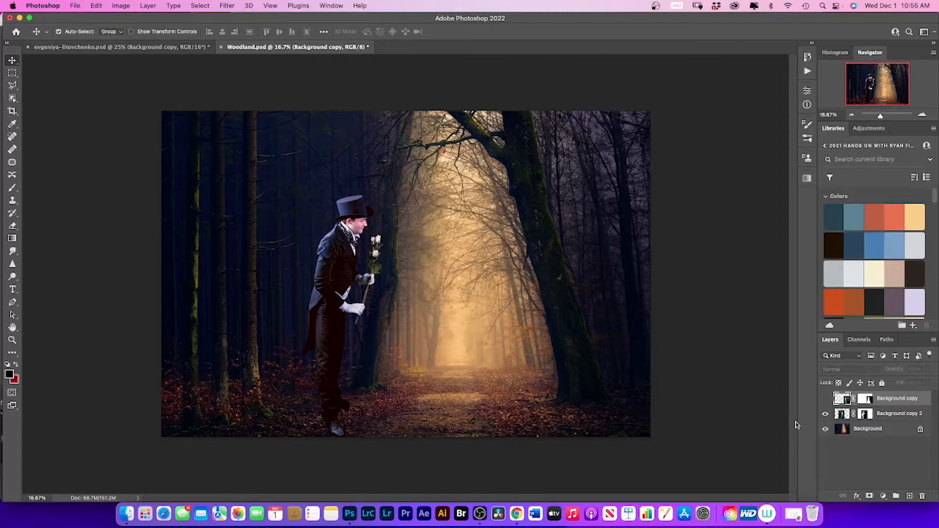
click(909, 496)
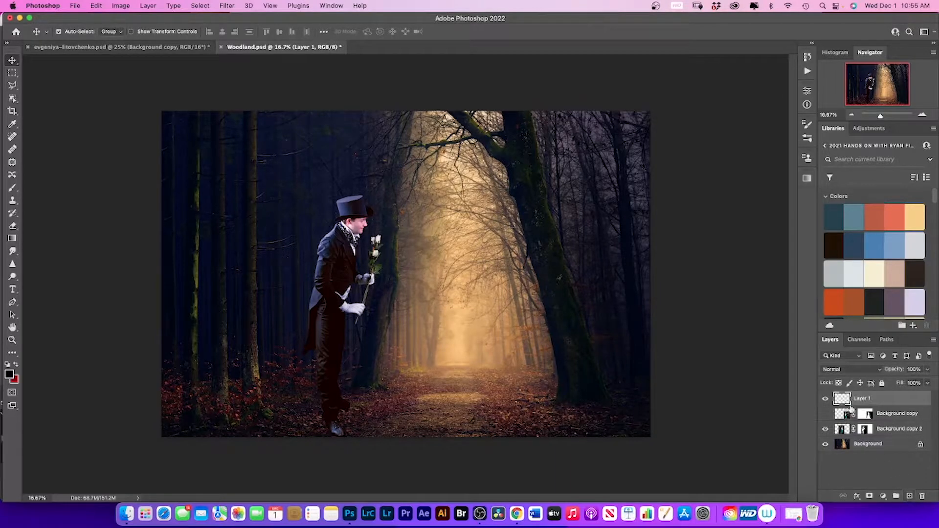
drag(842, 397, 845, 434)
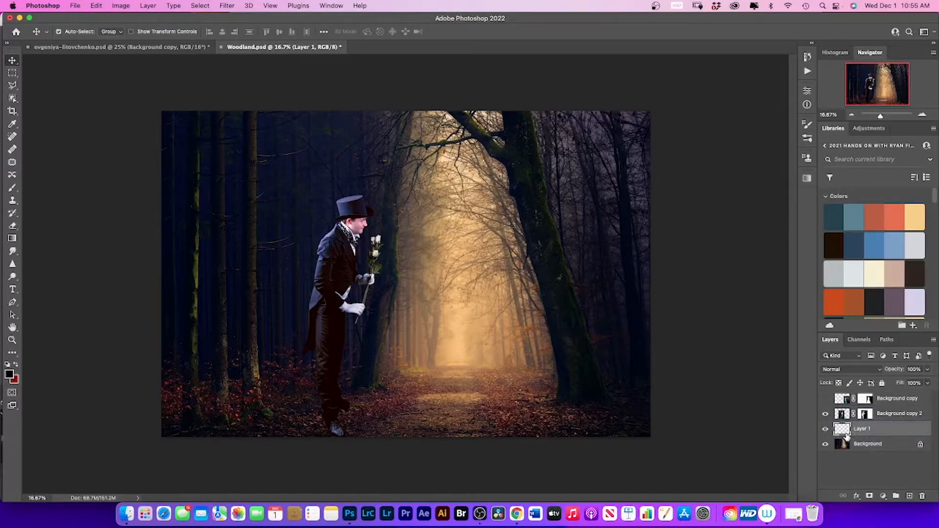
Step: Fill the new empty layer with white using the Paint Bucket tool
click(15, 365)
click(8, 364)
click(15, 366)
key(u)
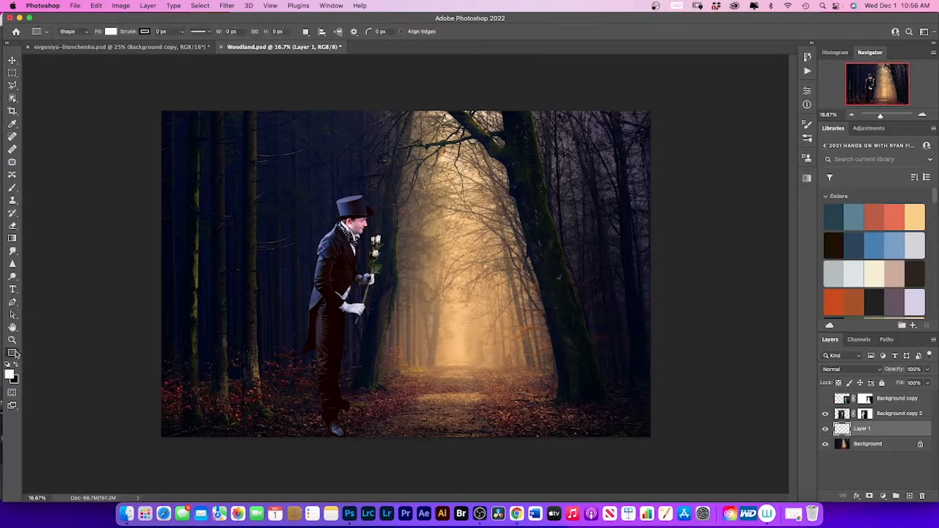
click(15, 355)
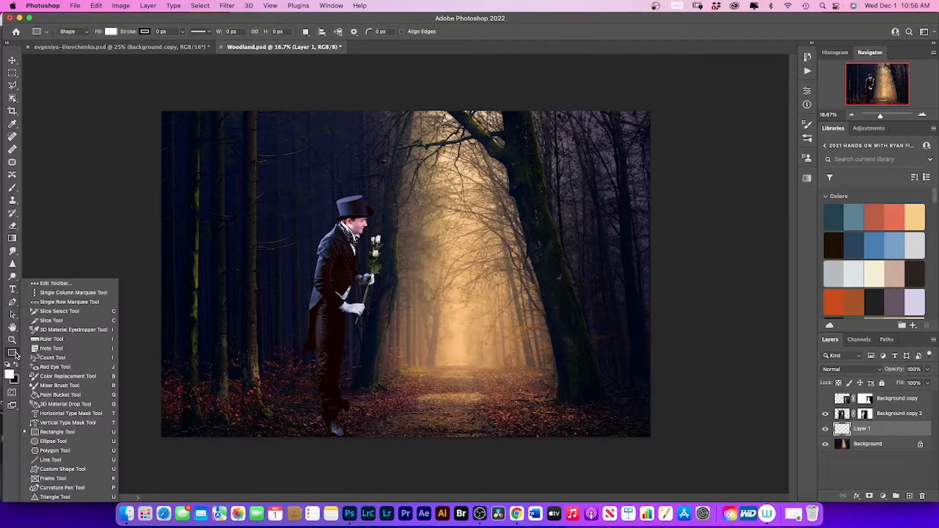
click(54, 395)
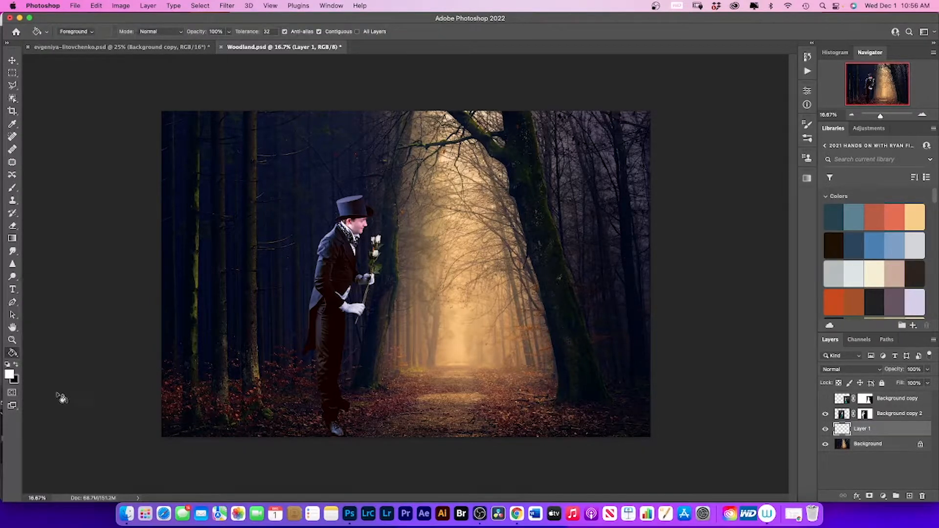
click(462, 350)
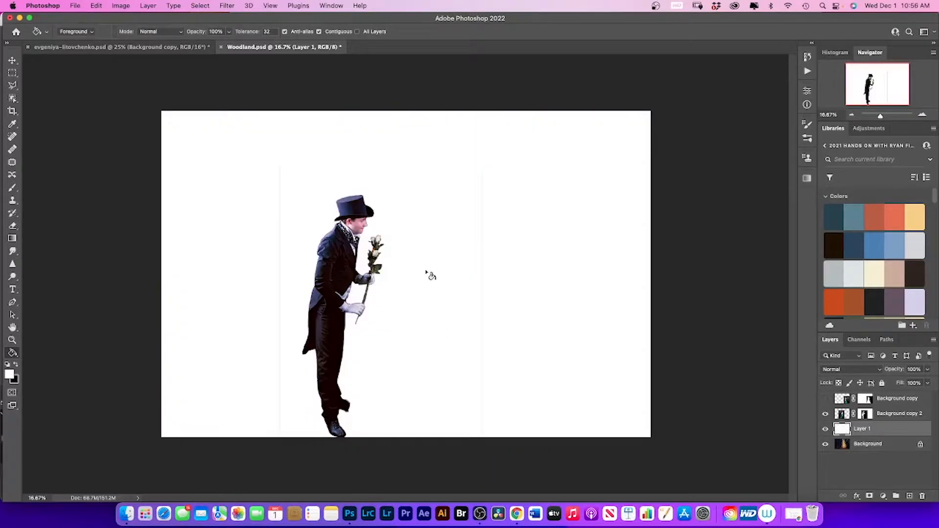
Step: Move the man up and slightly right so his feet clear the canvas's lower edge
click(12, 61)
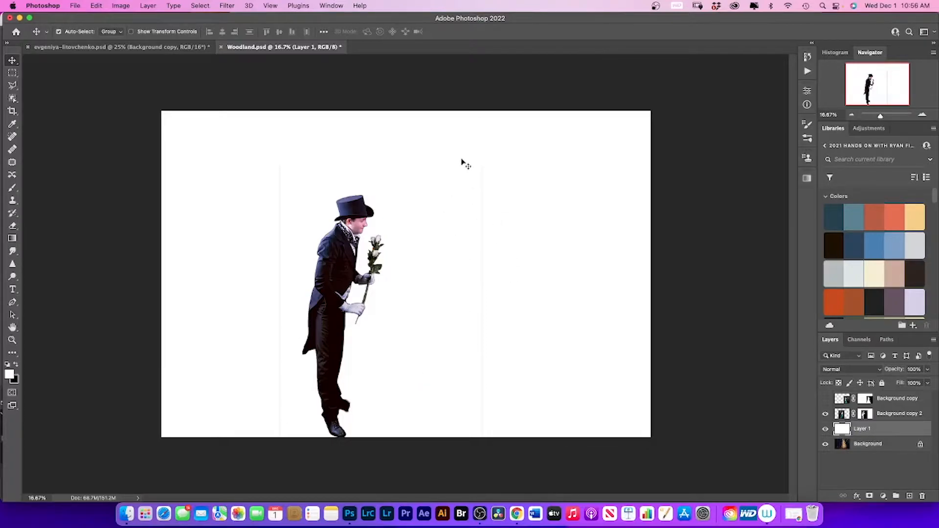
drag(357, 289, 362, 248)
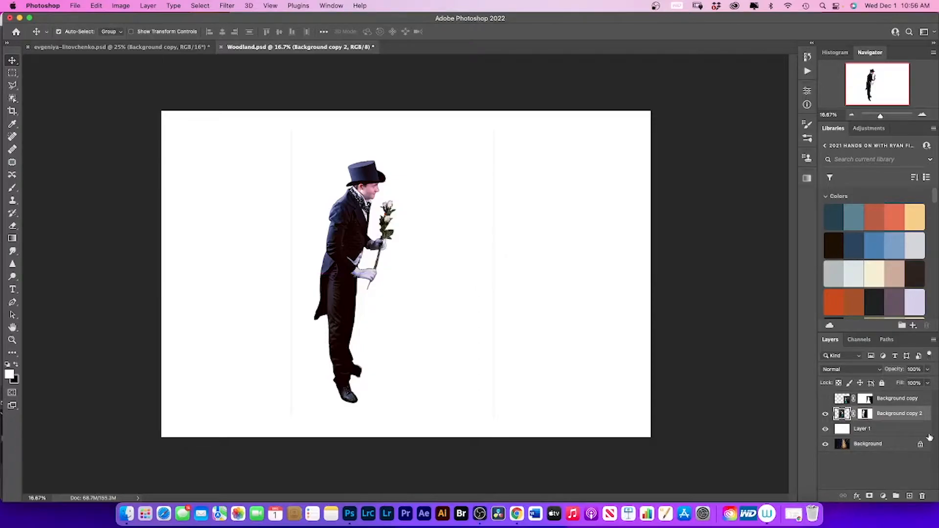
click(847, 430)
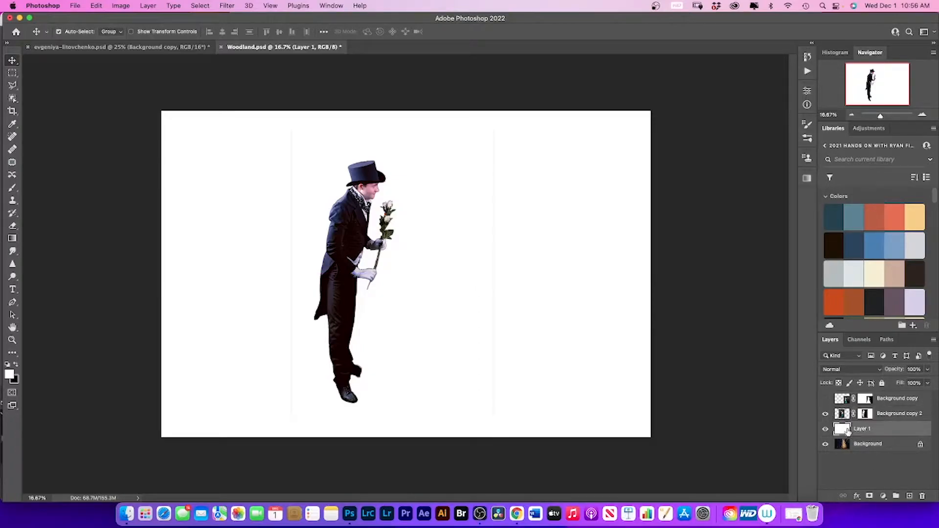
Step: Paint the stray faint lines around the man black on his layer mask, using a 175 px brush
click(866, 414)
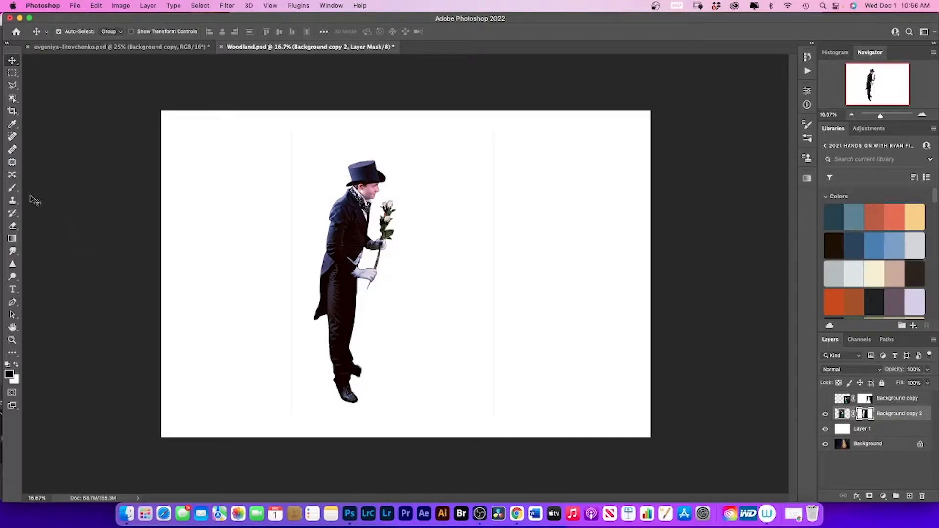
click(13, 188)
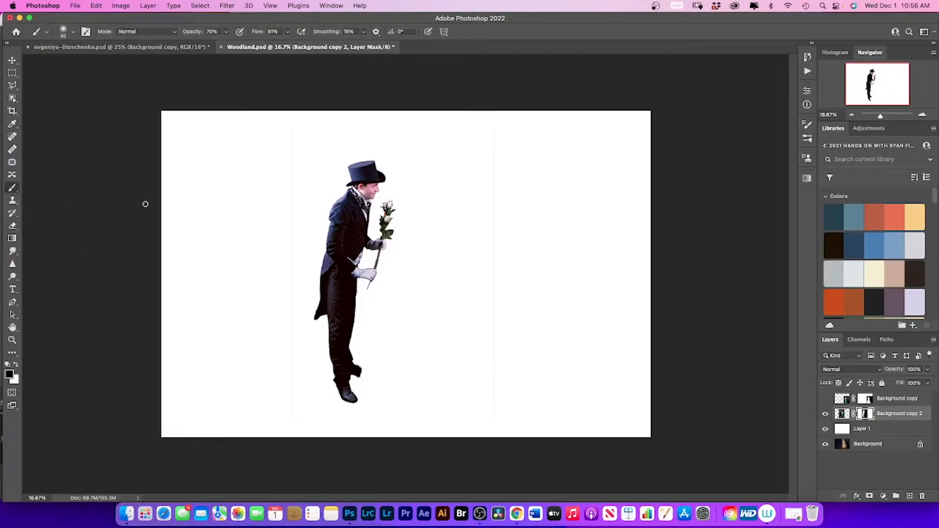
key(bracketright)
key(bracketright)
key(bracketright)
key(bracketright)
key(bracketright)
key(bracketright)
key(bracketright)
key(bracketright)
key(bracketright)
key(bracketright)
key(bracketright)
key(bracketright)
key(bracketright)
key(bracketright)
key(bracketright)
key(bracketright)
key(bracketright)
key(bracketright)
key(bracketright)
key(bracketright)
key(bracketright)
key(bracketright)
key(bracketleft)
key(bracketleft)
key(bracketleft)
key(bracketleft)
key(bracketleft)
key(bracketleft)
drag(502, 425, 488, 428)
Step: Hide the man's layer, show the woman's layer and move her up to the middle of the canvas
click(824, 415)
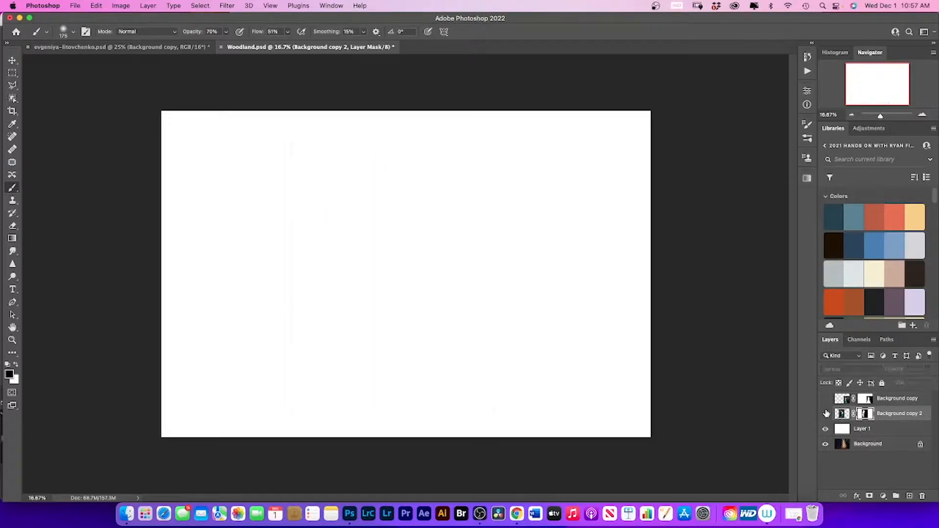
click(825, 399)
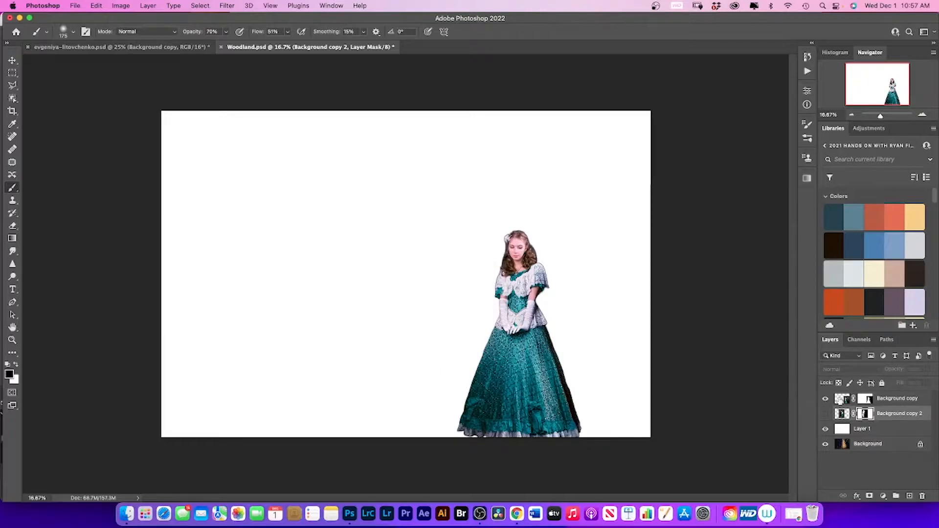
click(841, 399)
key(x)
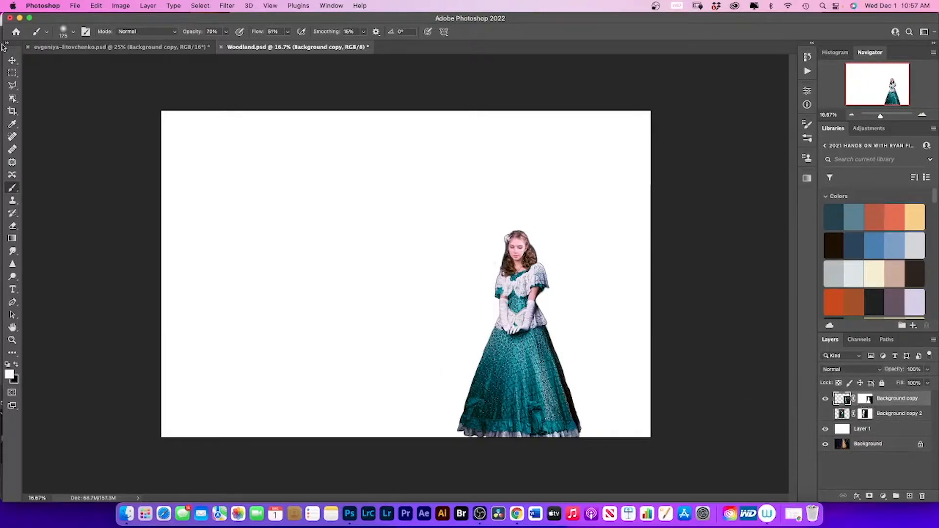
click(12, 60)
drag(519, 335, 412, 292)
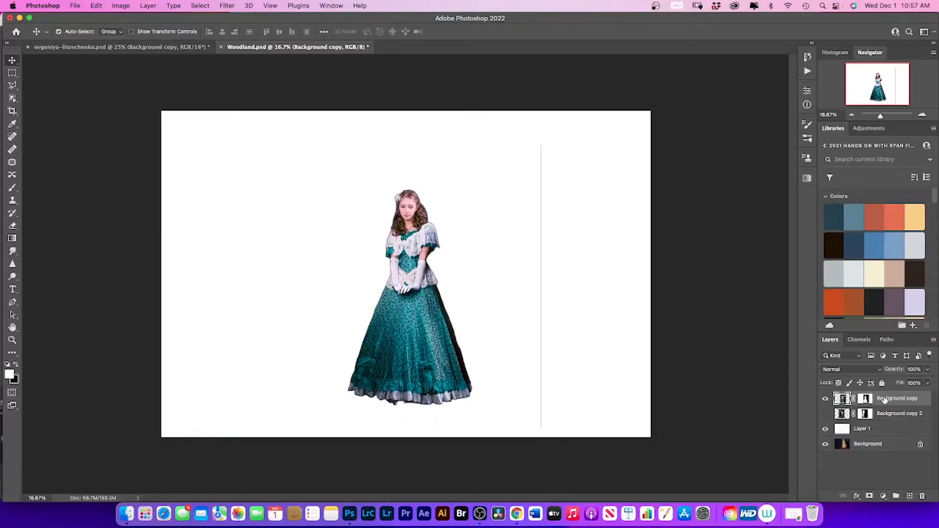
Step: Paint black on the woman's layer mask along the stray vertical line to her right
click(866, 399)
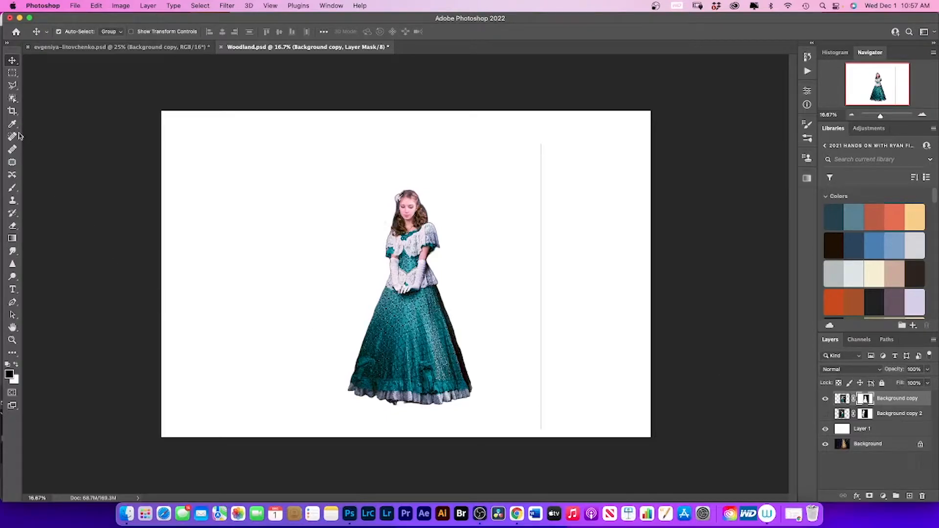
click(13, 188)
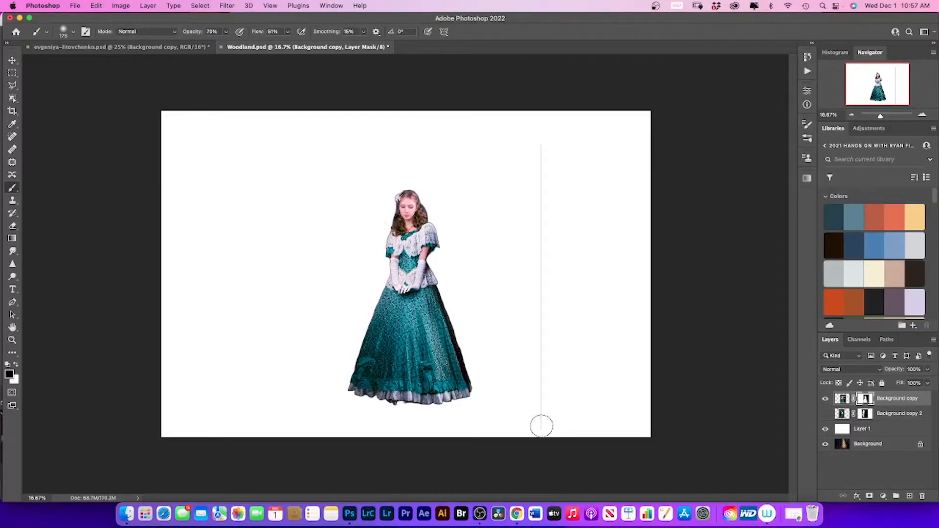
shift+click(541, 426)
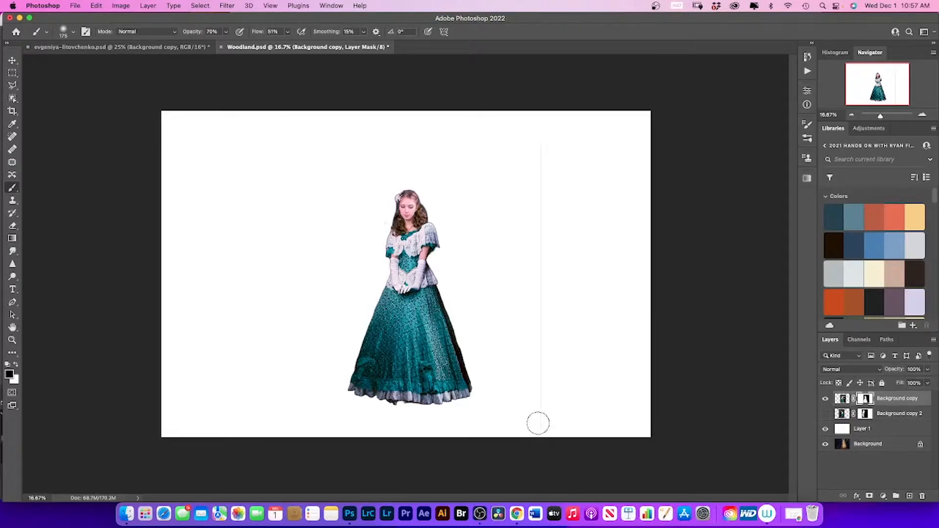
Step: Reduce the brush to 40 px and mask out the dark fringe along the upper right edge of the woman's skirt
scroll(476, 293, up, 3)
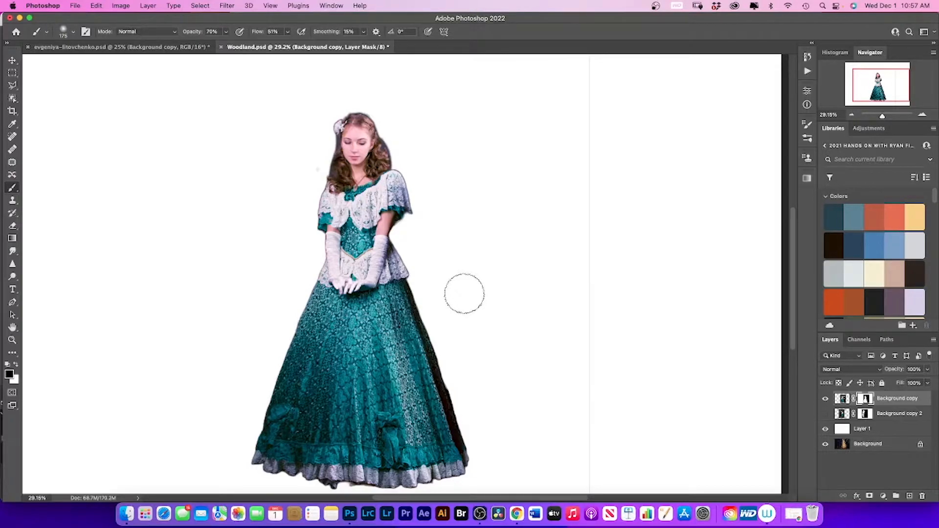
key(bracketleft)
key(bracketleft)
key(bracketleft)
key(bracketleft)
key(bracketleft)
key(bracketleft)
key(bracketleft)
key(bracketleft)
key(bracketleft)
drag(413, 285, 419, 312)
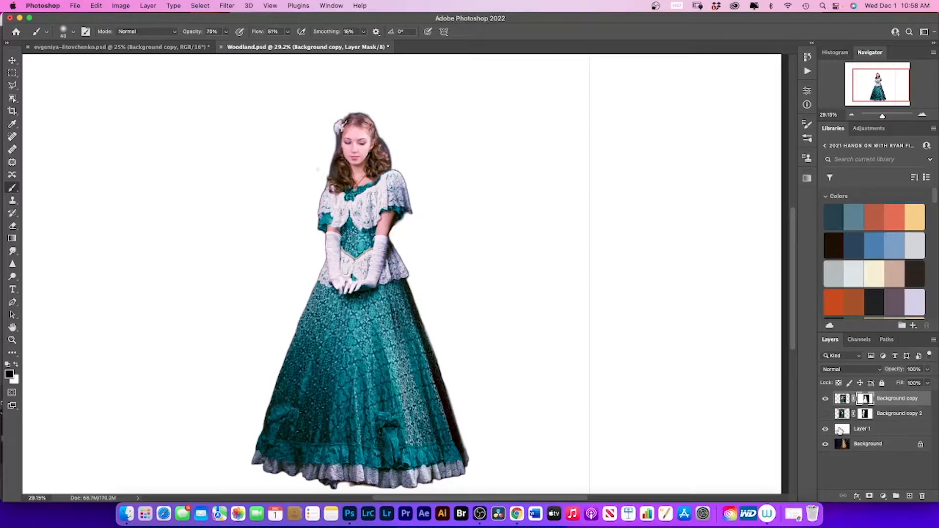
Step: Delete the white backdrop layer and show the man's layer against the forest again
drag(840, 430, 922, 496)
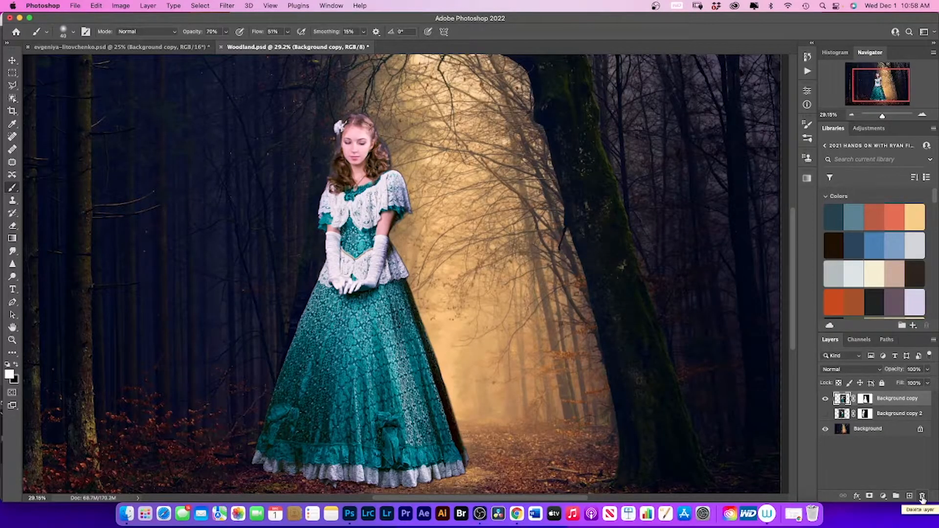
click(825, 413)
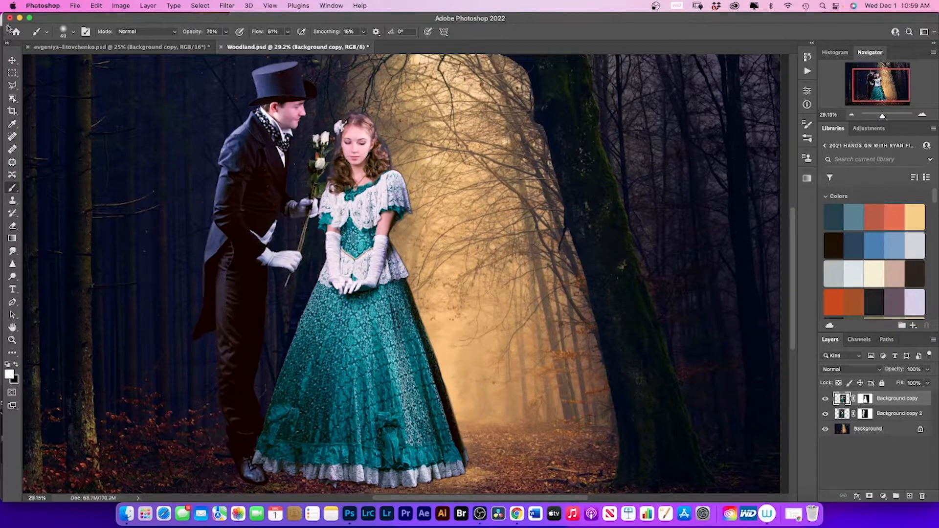
Step: Place the woman on the path to the man's right and lower him until his feet are about level with her hem
click(12, 60)
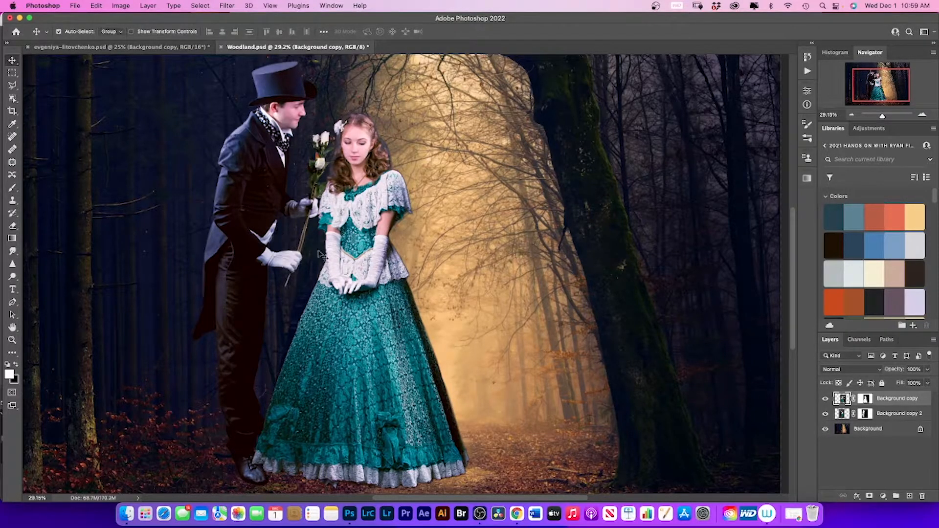
drag(346, 269, 491, 278)
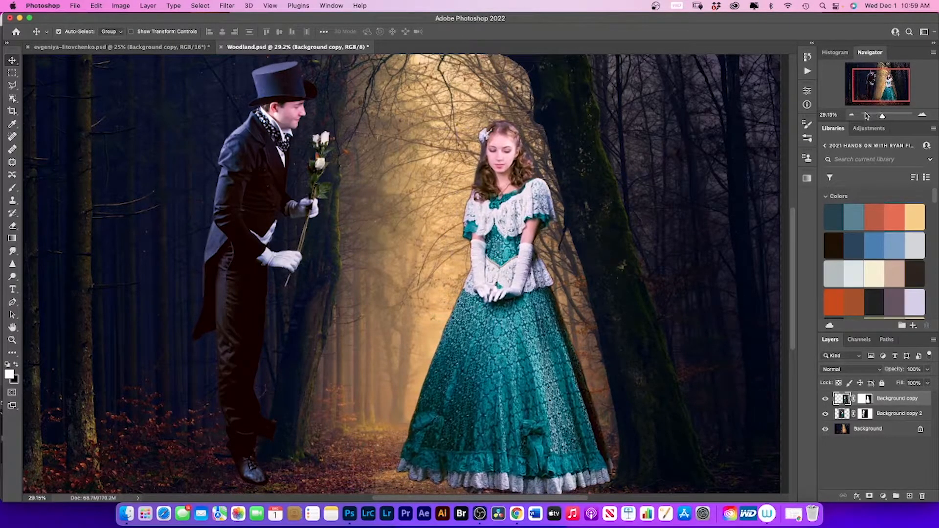
click(851, 114)
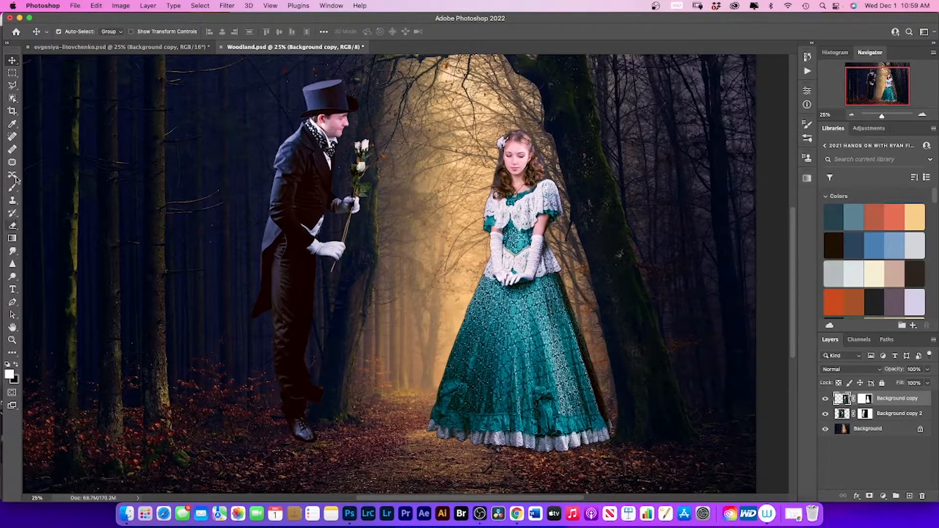
drag(544, 350, 529, 376)
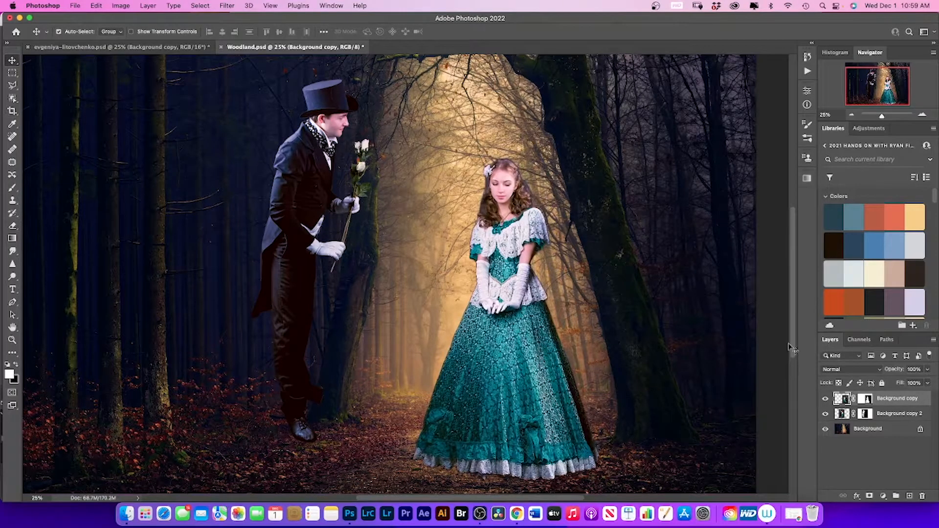
drag(792, 345, 795, 357)
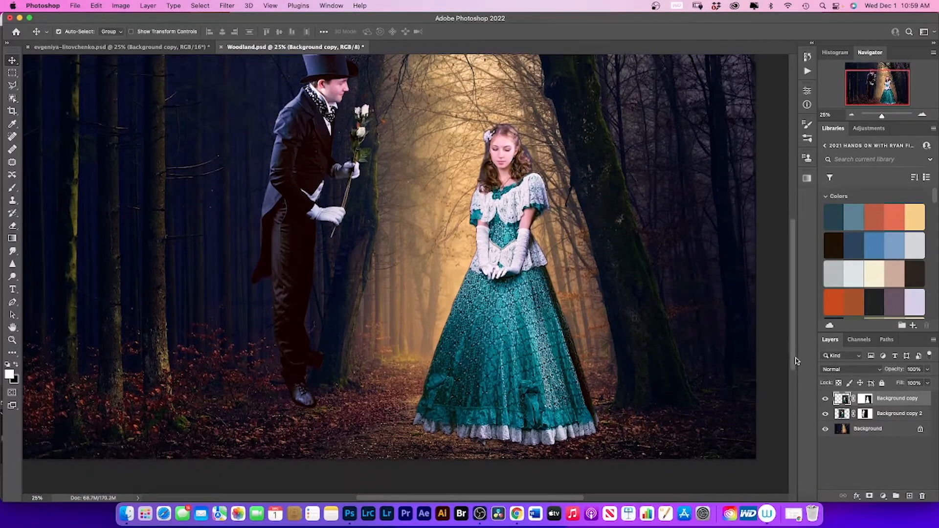
drag(491, 346, 494, 351)
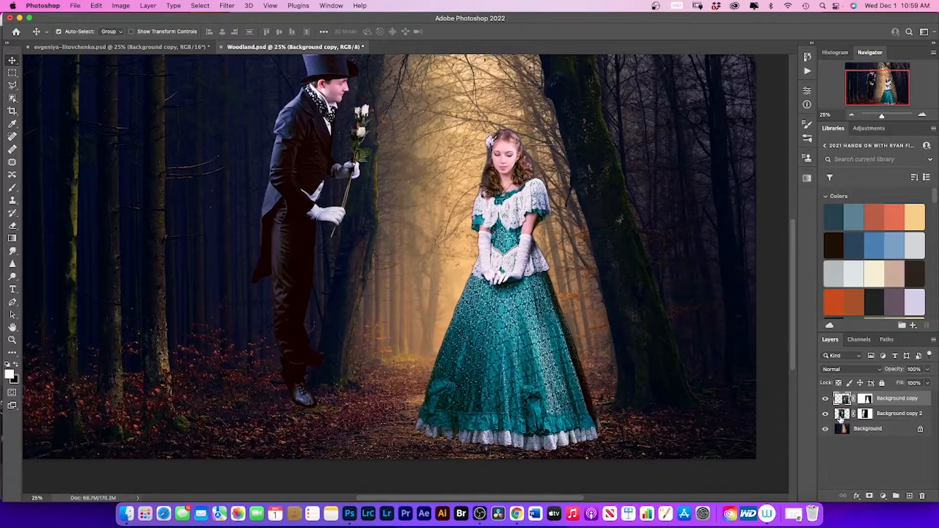
click(841, 415)
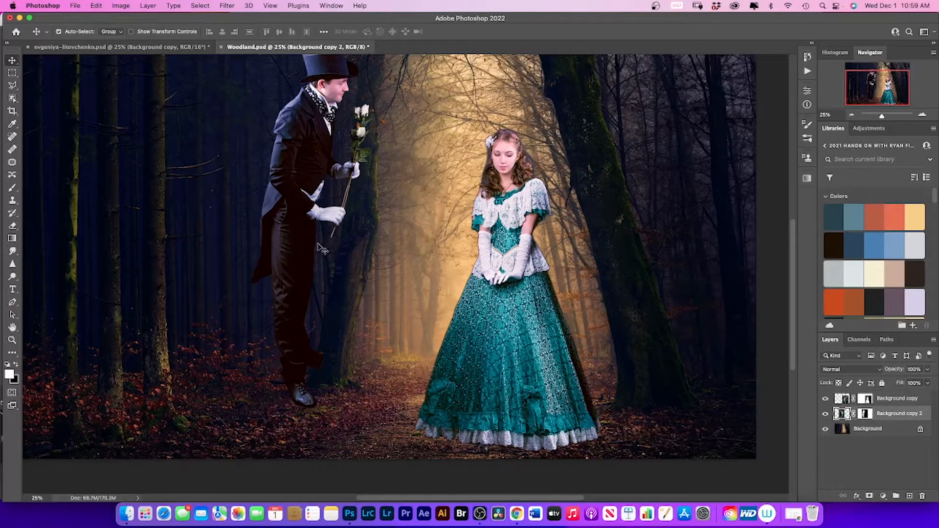
drag(301, 247, 305, 280)
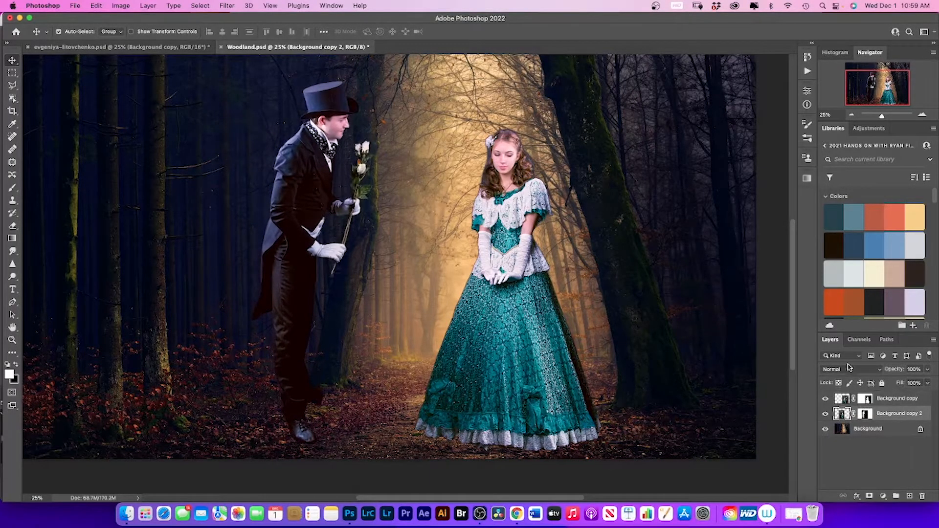
Step: Scale the man's and woman's layers together to about 96.7% width and 89.3% height, shifting the couple left on the path
shift+click(840, 400)
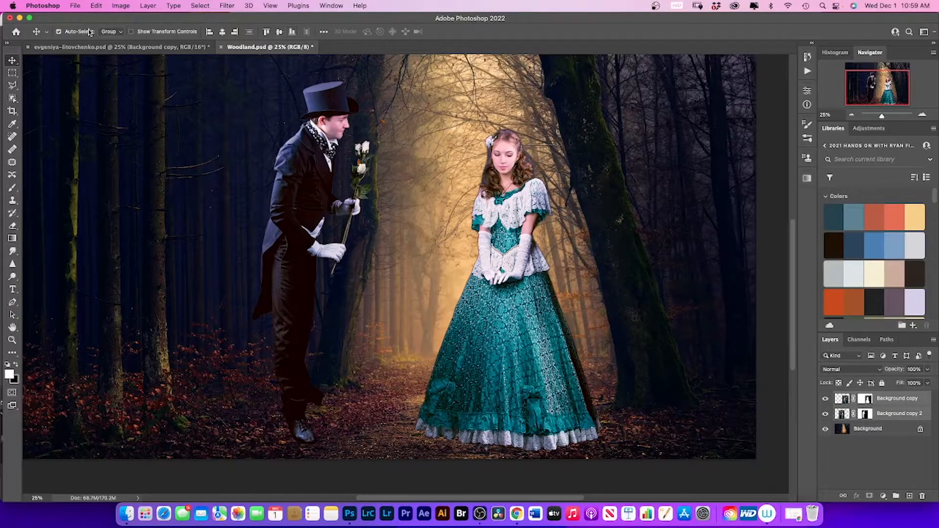
click(96, 6)
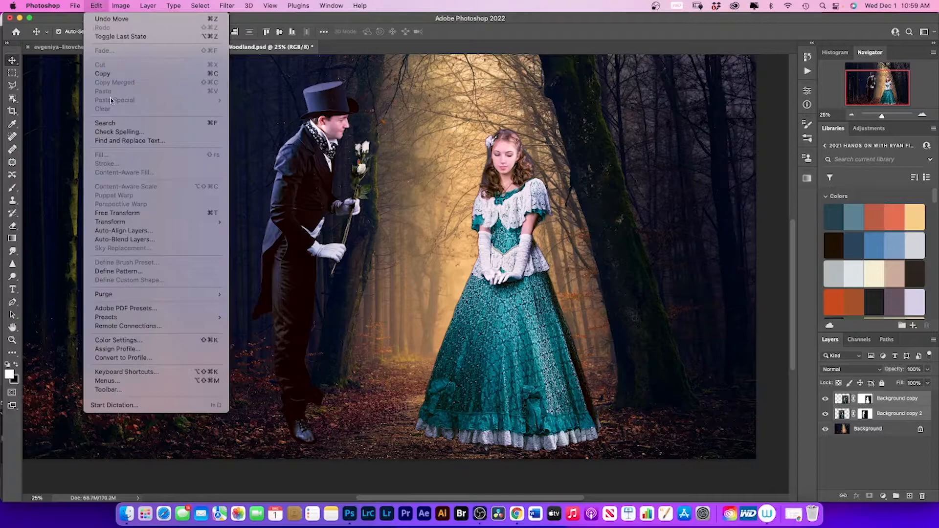
mouse_move(139, 222)
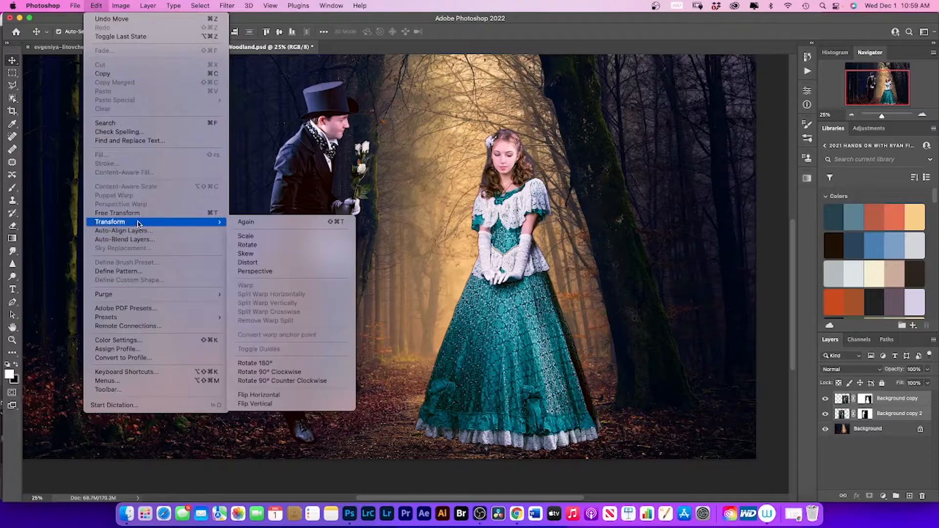
click(282, 237)
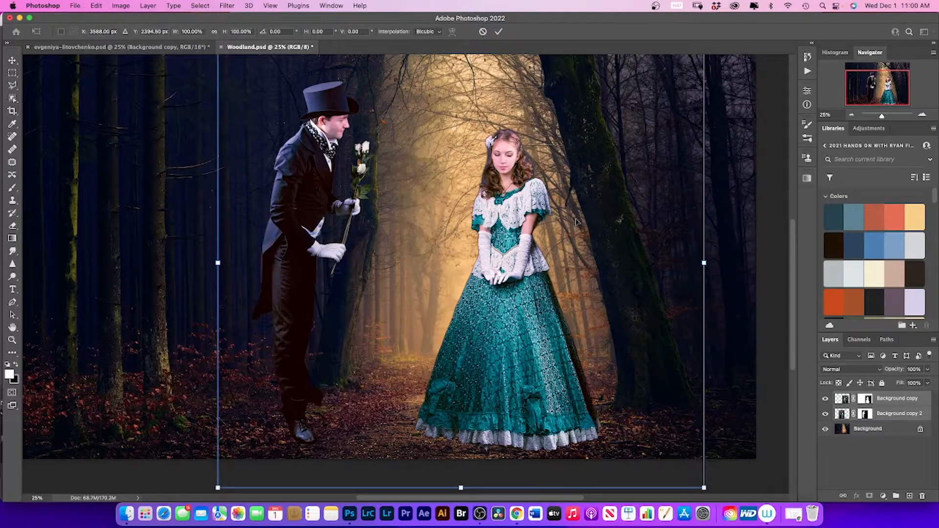
click(851, 114)
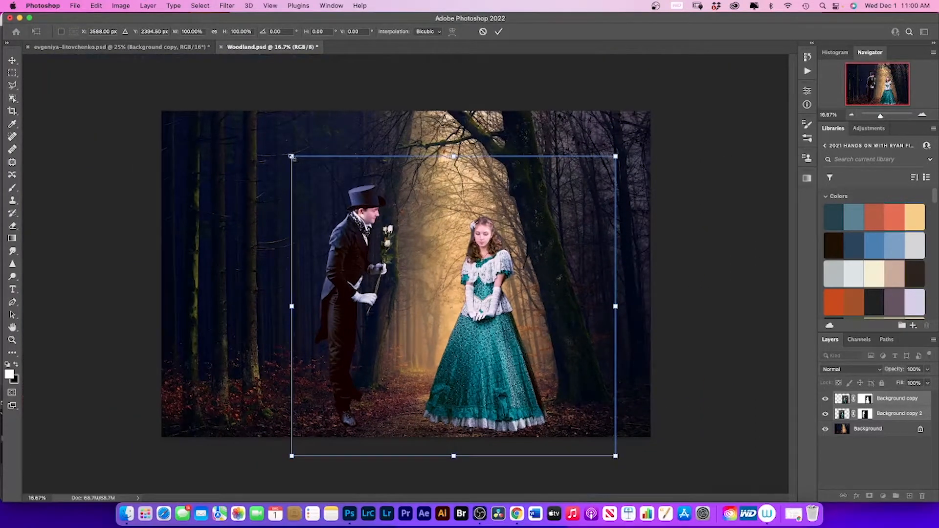
drag(292, 157, 307, 195)
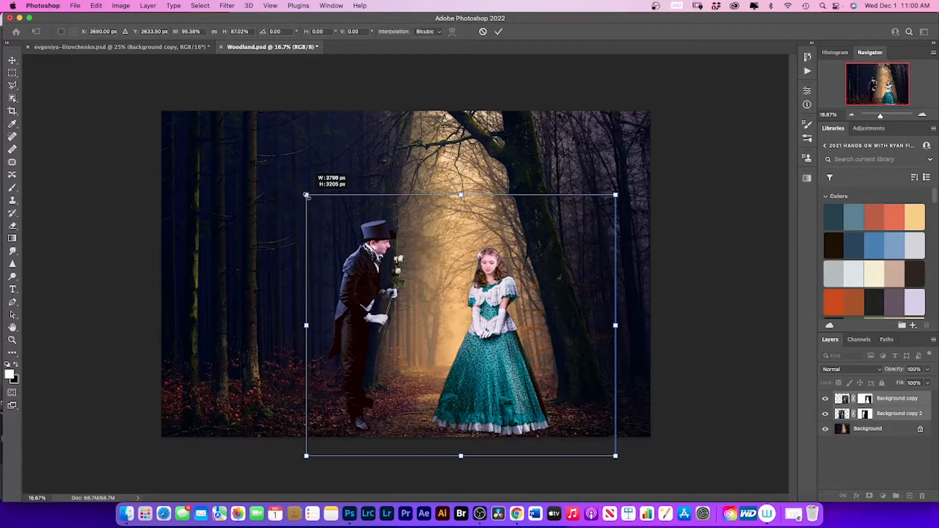
drag(307, 195, 306, 196)
drag(500, 309, 475, 309)
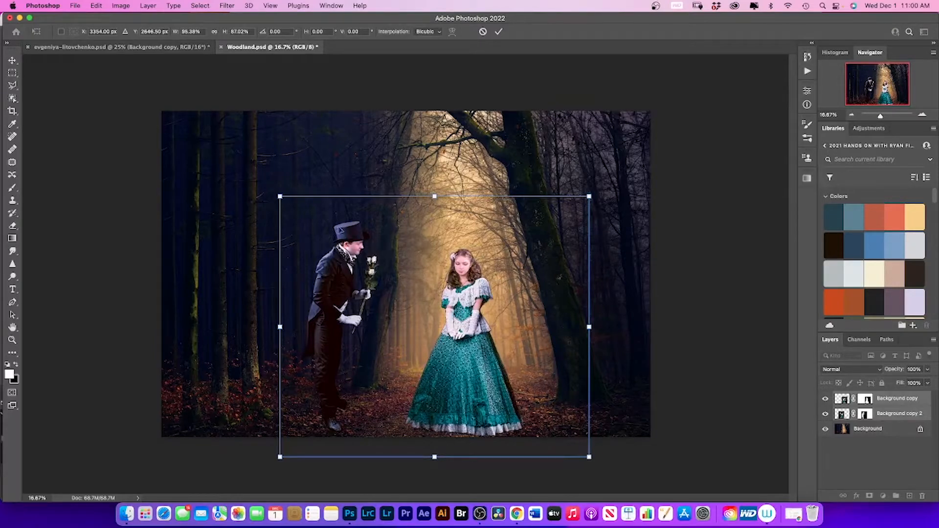
drag(279, 194, 276, 189)
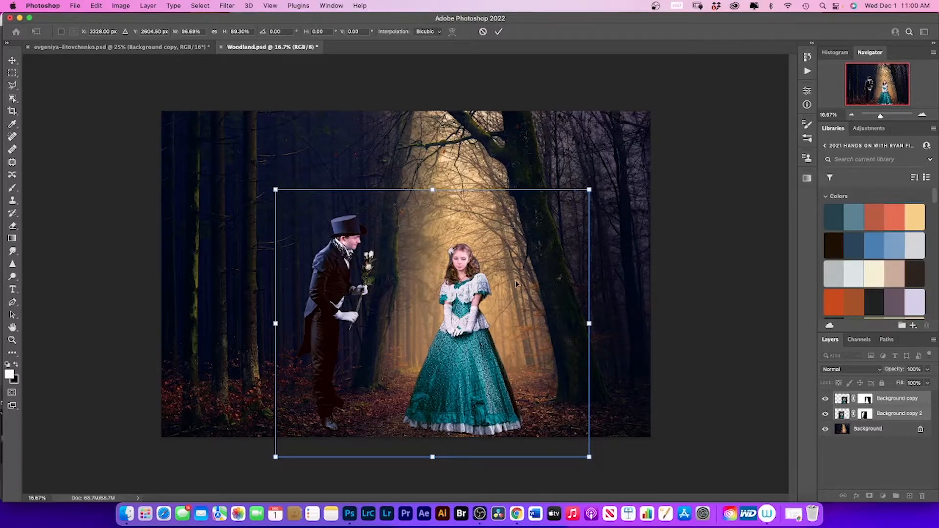
key(Return)
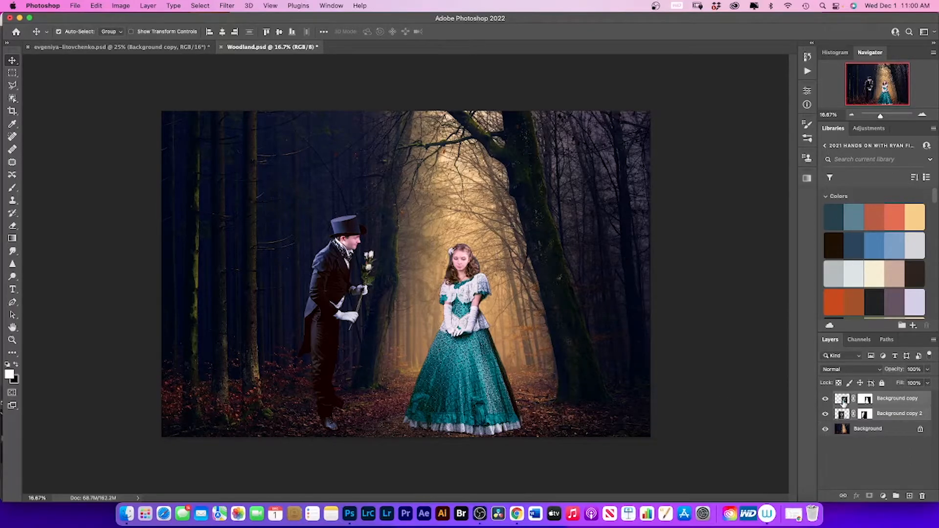
Step: Move only the man slightly down so his feet sit lower on the forest floor
click(842, 414)
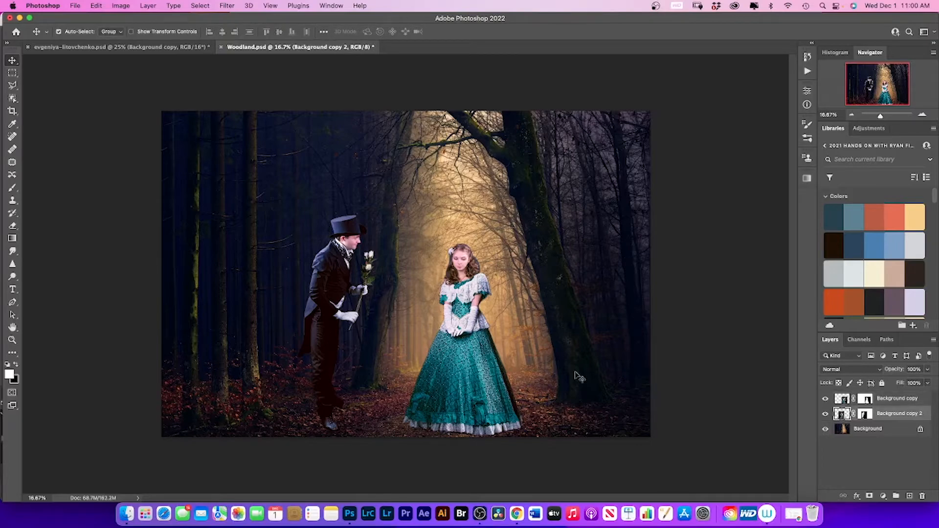
drag(326, 337, 326, 337)
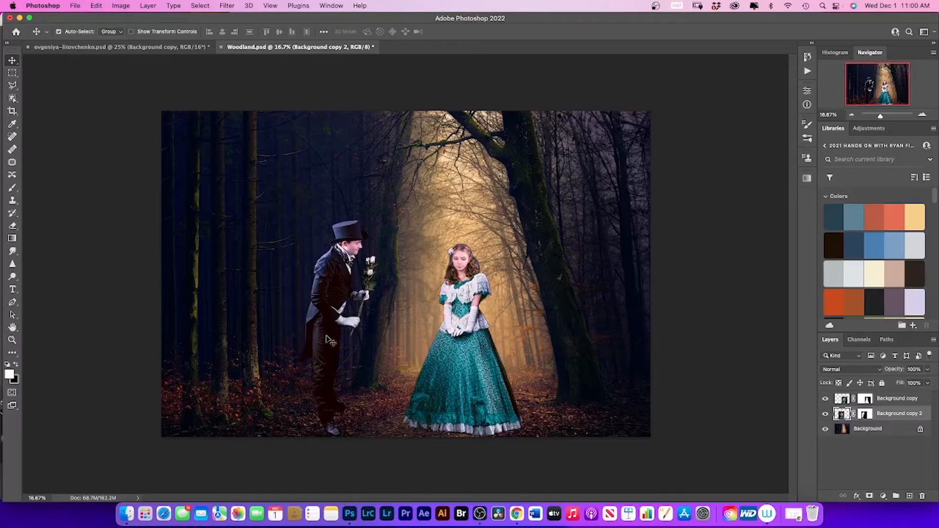
Step: On the man's layer mask, paint black with a 70% opacity brush to hide the shoe sticking out behind his lower leg
click(922, 114)
click(921, 115)
click(922, 114)
drag(870, 86, 859, 97)
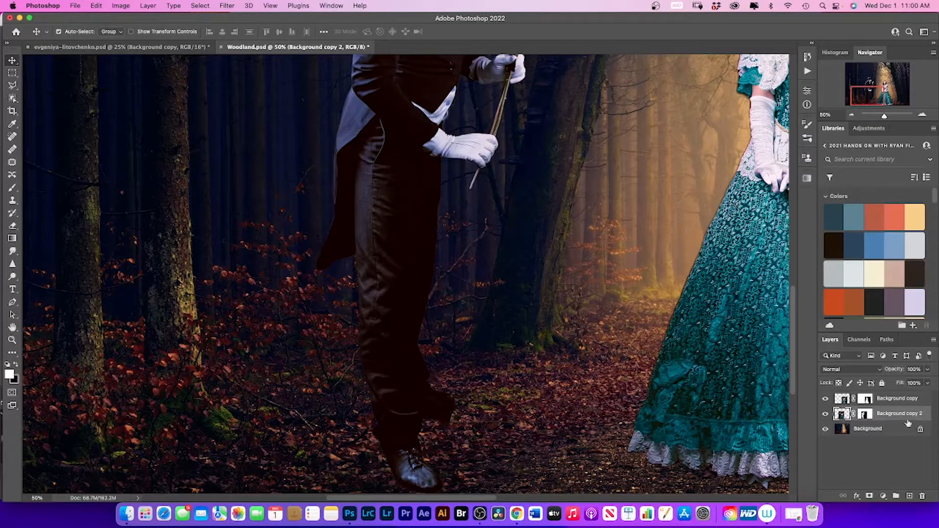
click(864, 414)
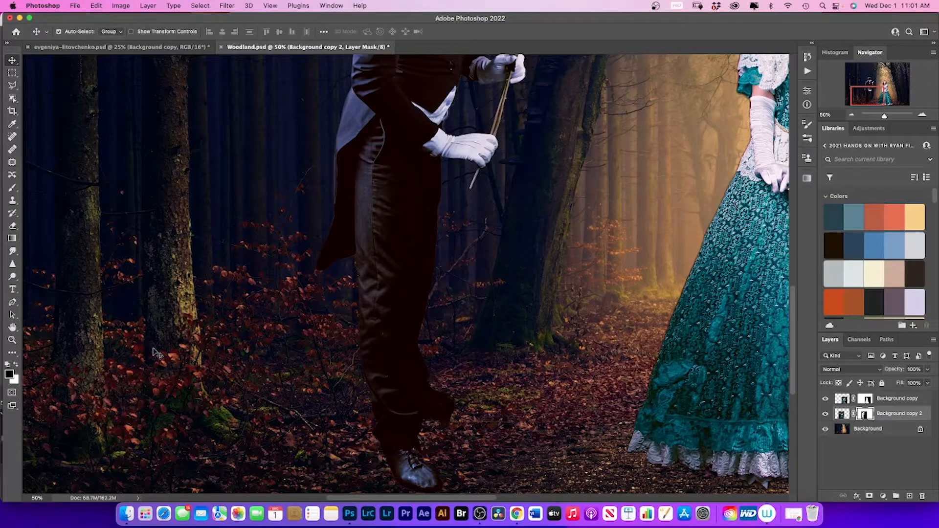
click(13, 189)
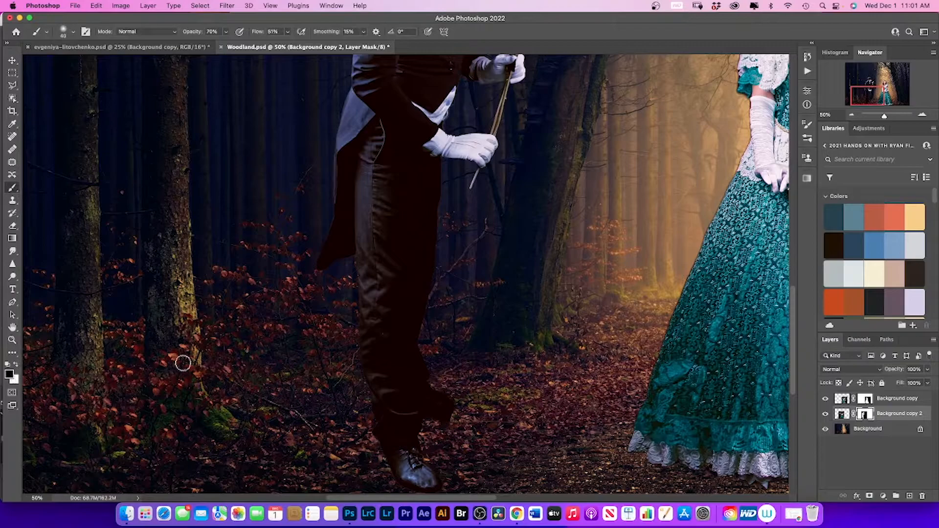
mouse_move(450, 406)
mouse_down()
mouse_move(447, 425)
mouse_move(455, 409)
mouse_move(447, 385)
mouse_move(444, 432)
mouse_move(447, 400)
mouse_move(436, 386)
mouse_move(434, 424)
mouse_move(450, 386)
mouse_move(441, 427)
mouse_move(450, 399)
mouse_move(441, 425)
mouse_move(434, 385)
mouse_move(430, 426)
mouse_move(426, 343)
mouse_up()
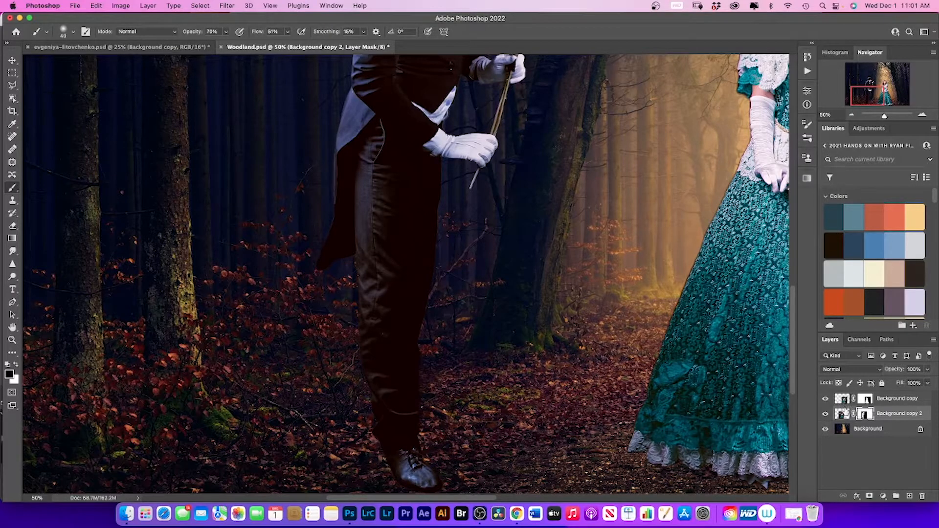
Step: Add a new empty layer and place it directly below the woman's layer
click(852, 115)
click(853, 114)
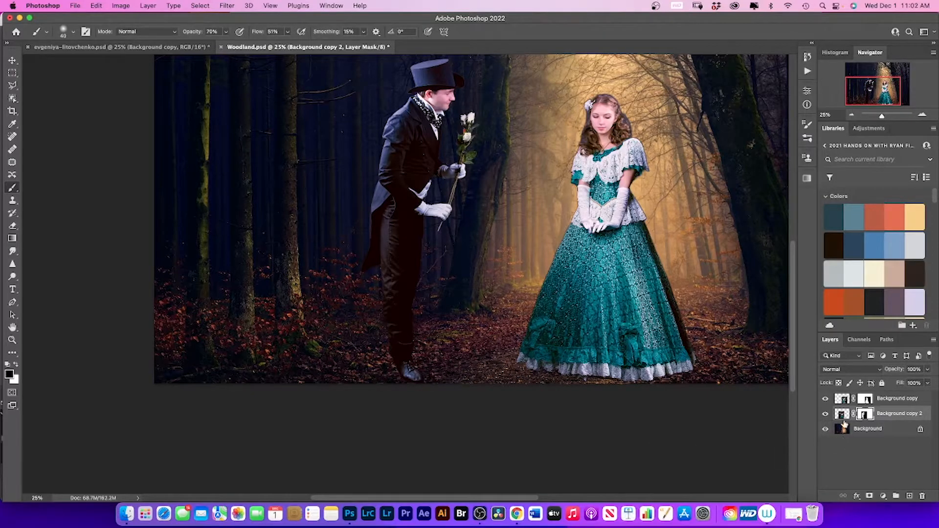
click(840, 401)
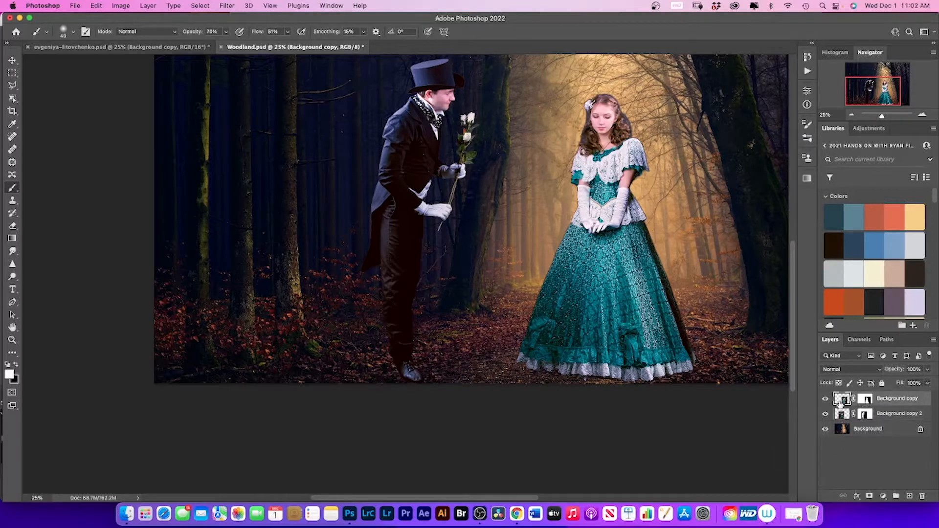
click(908, 496)
drag(835, 400, 838, 422)
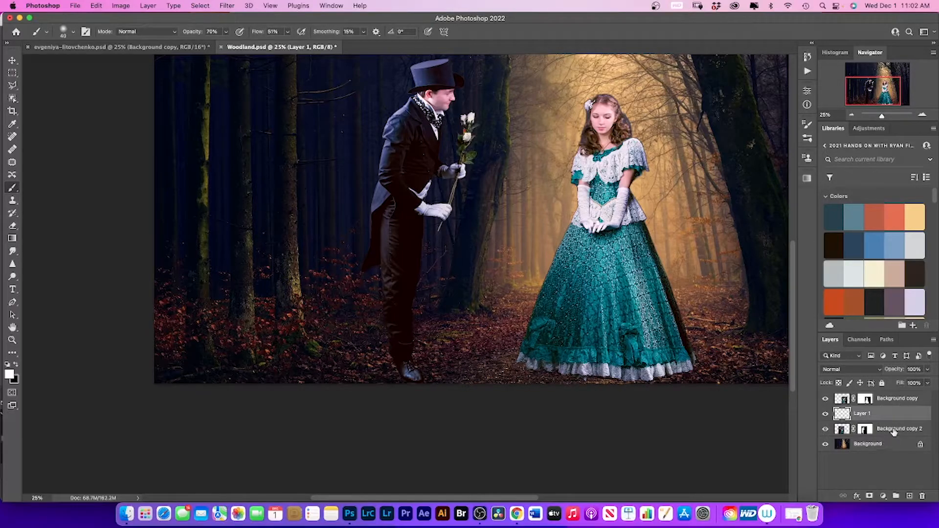
Step: Rename the woman's layer Lady and the man's layer Man
double_click(893, 399)
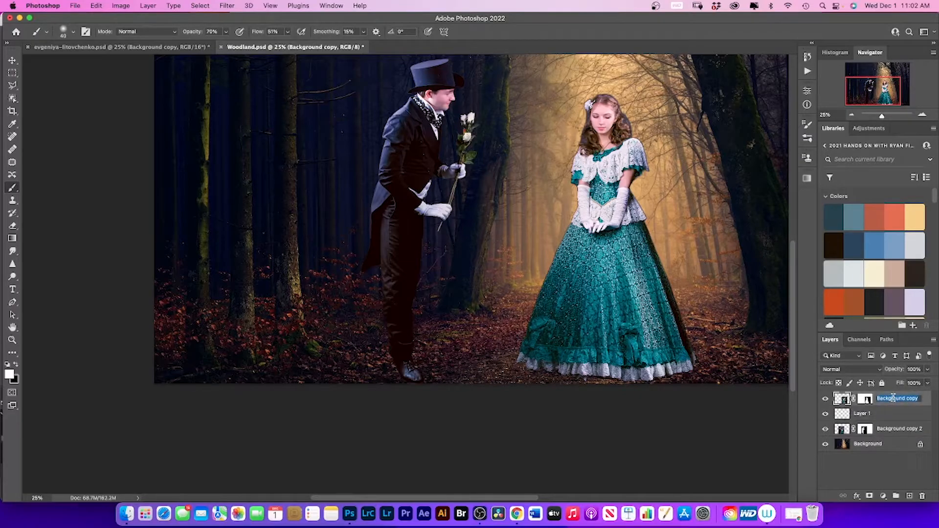
text(W)
double_click(894, 429)
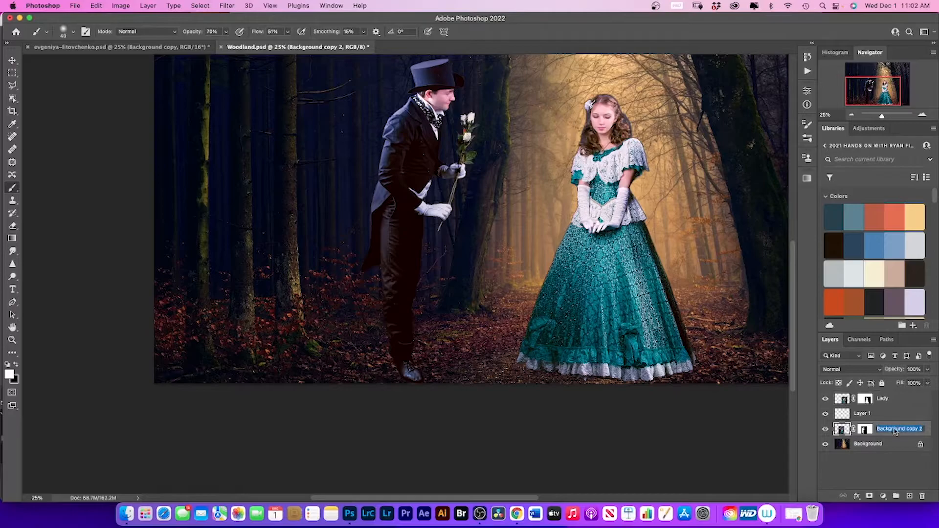
text(Man)
key(Return)
Step: Rename the new empty layer between Lady and Man as Shadow
click(867, 415)
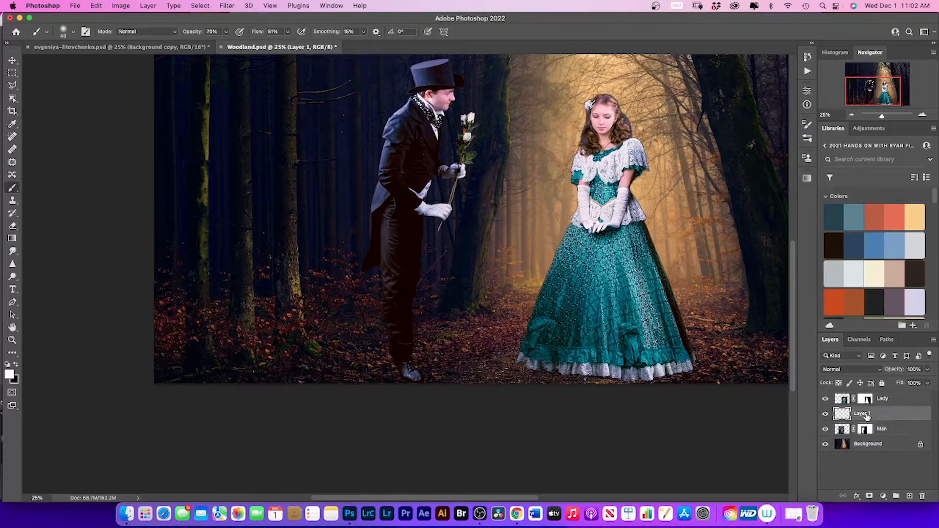
double_click(866, 415)
text(Sadow)
key(Return)
Step: Paint a soft black shadow on the ground along the dress hem with an 80 px brush at 39% opacity
click(15, 365)
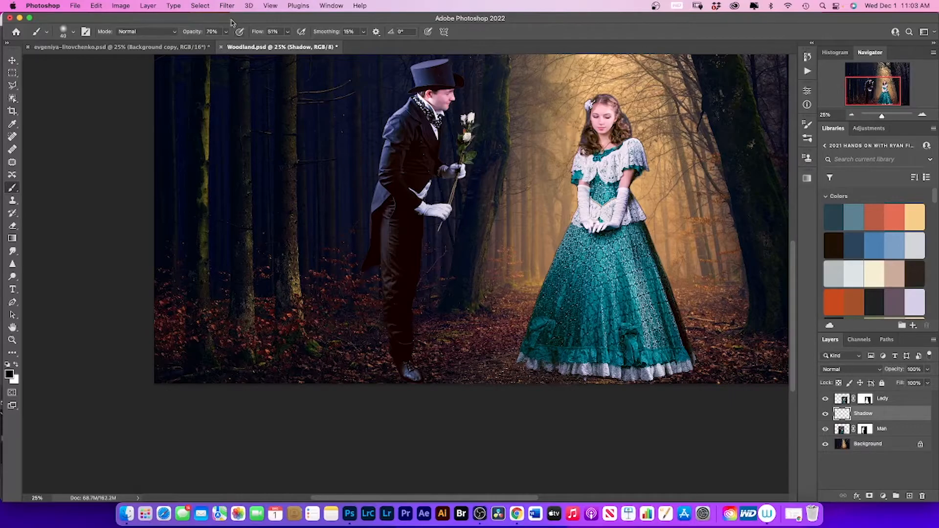
click(225, 33)
drag(224, 45, 213, 45)
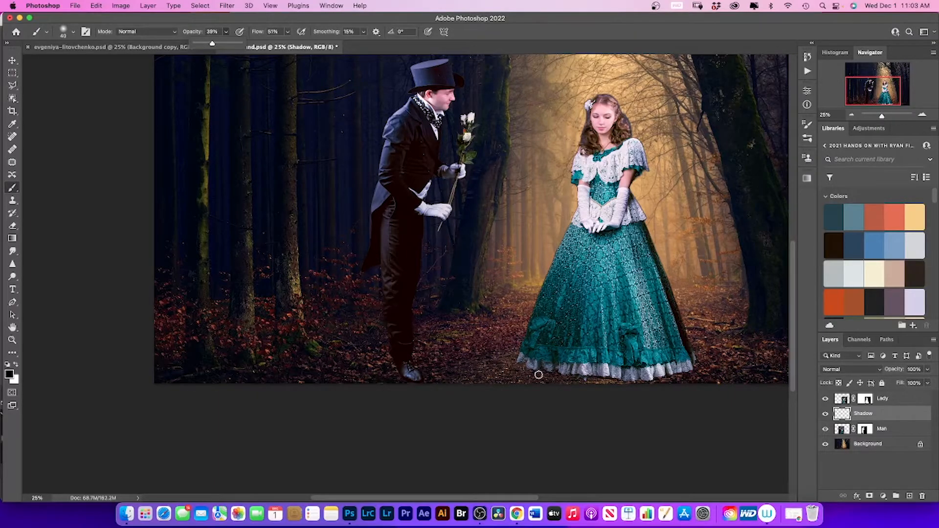
click(522, 379)
key(bracketright)
key(bracketright)
key(bracketright)
key(bracketright)
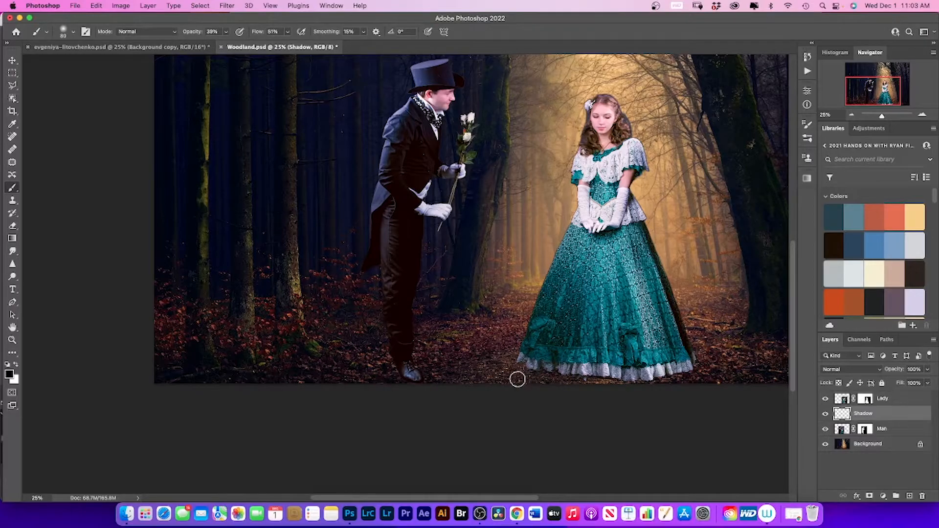
mouse_move(517, 376)
mouse_down()
mouse_move(727, 375)
mouse_move(596, 386)
mouse_move(605, 381)
mouse_move(532, 378)
mouse_move(505, 365)
mouse_move(486, 371)
mouse_move(526, 362)
mouse_move(597, 376)
mouse_move(731, 371)
mouse_move(698, 368)
mouse_up()
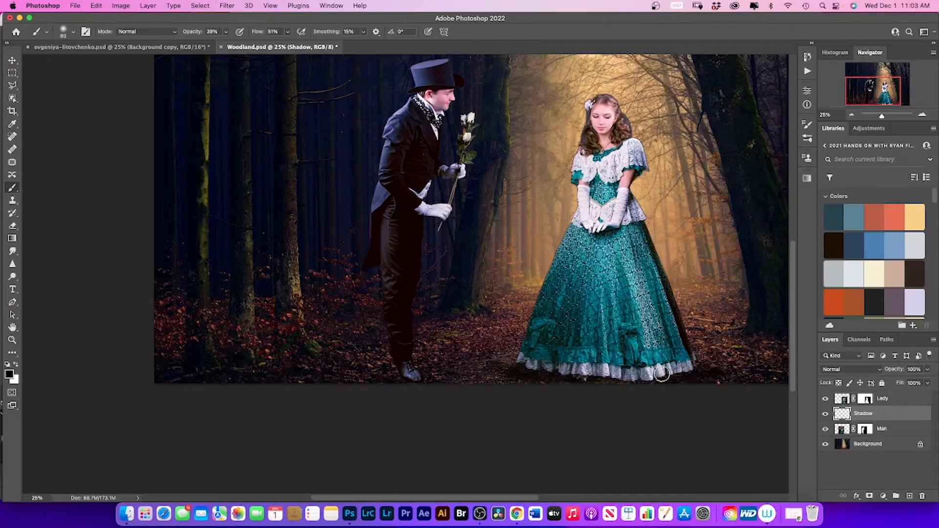
Step: Add another layer named Shadow directly below the Man layer and paint a soft black shadow around his feet
click(908, 496)
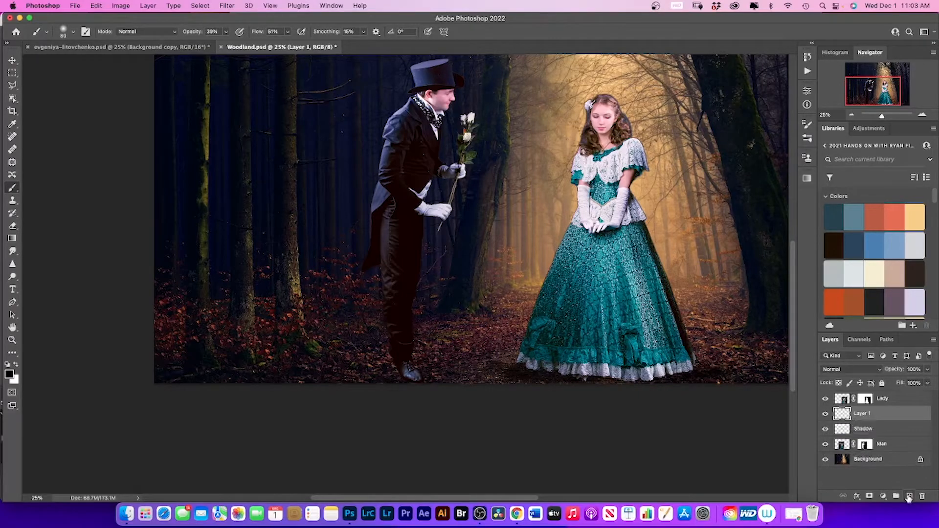
drag(843, 420, 844, 454)
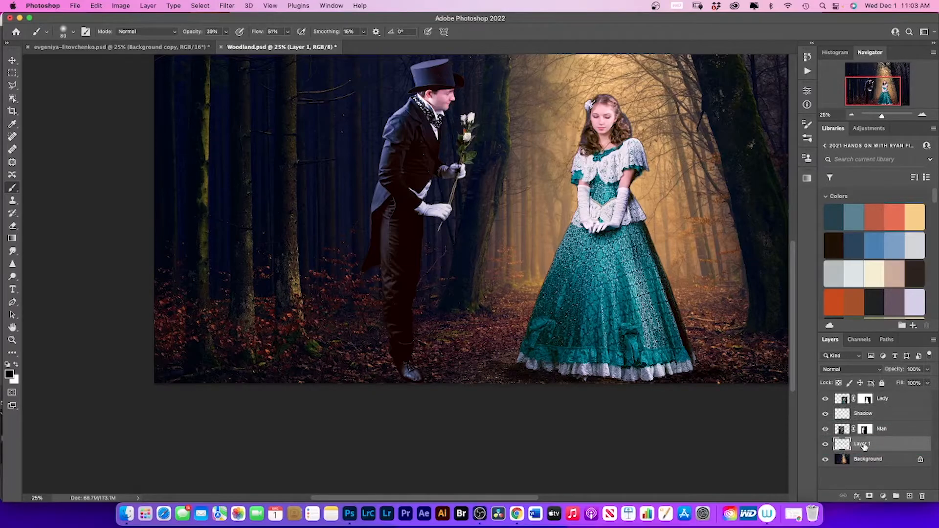
double_click(864, 445)
text(Shadow)
key(Return)
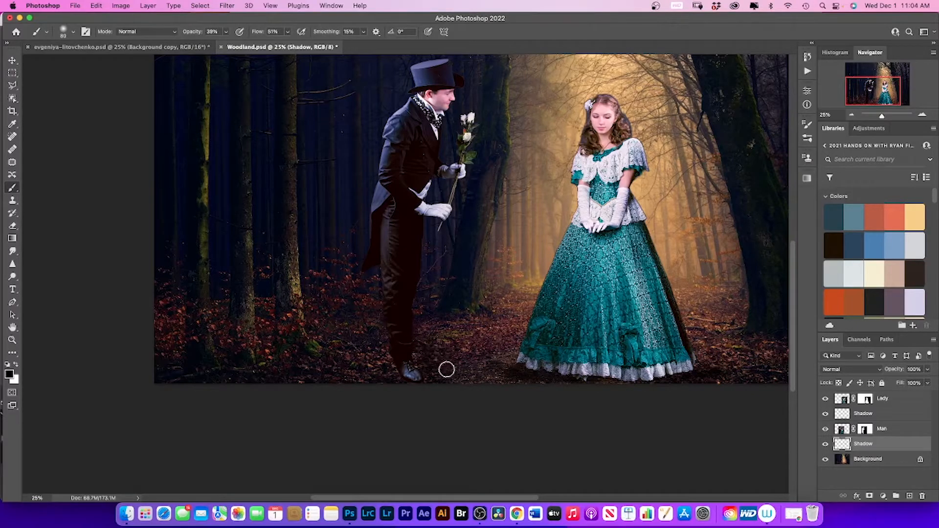
drag(408, 379, 365, 371)
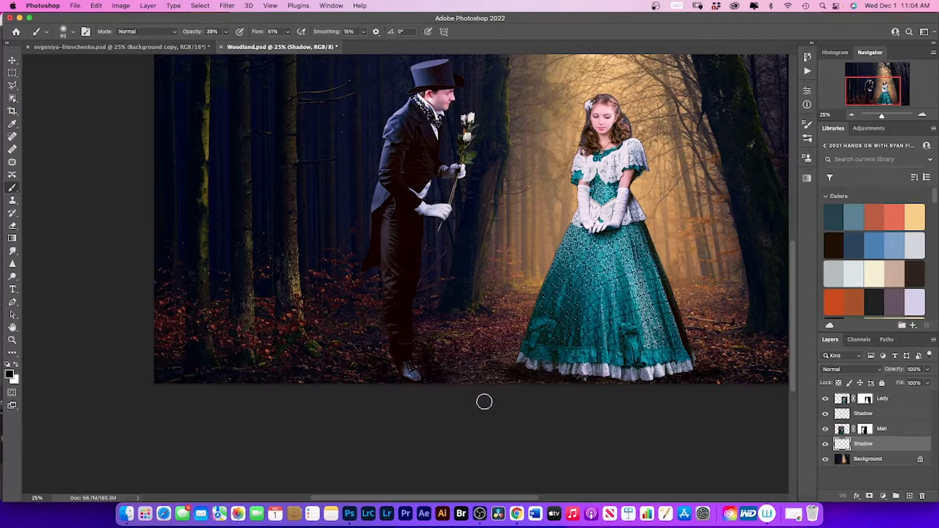
Step: Reduce the opacity of the woman's Shadow layer to 74%
click(852, 115)
click(852, 115)
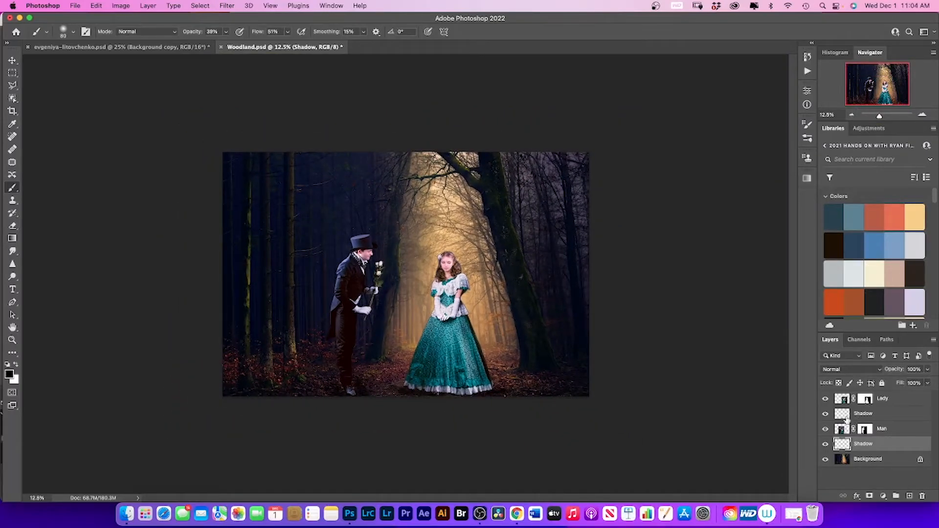
click(845, 416)
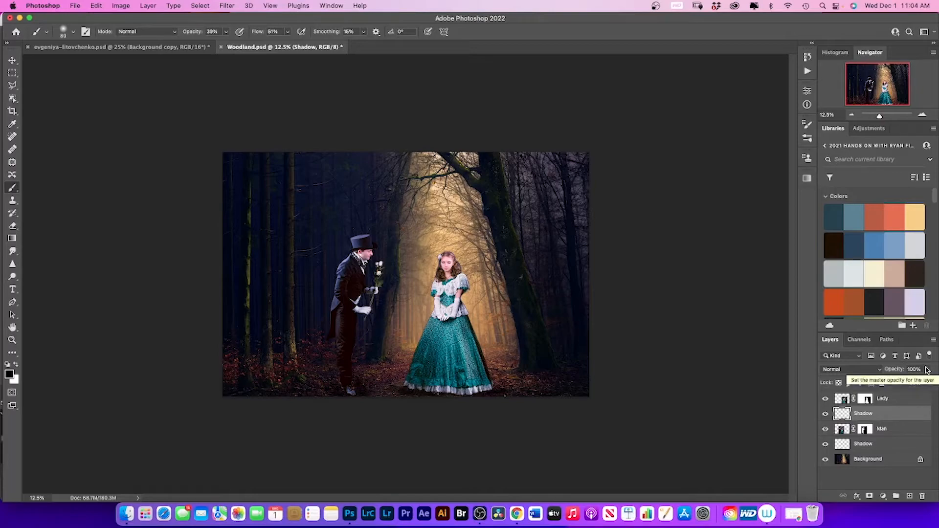
click(926, 370)
drag(921, 383, 916, 383)
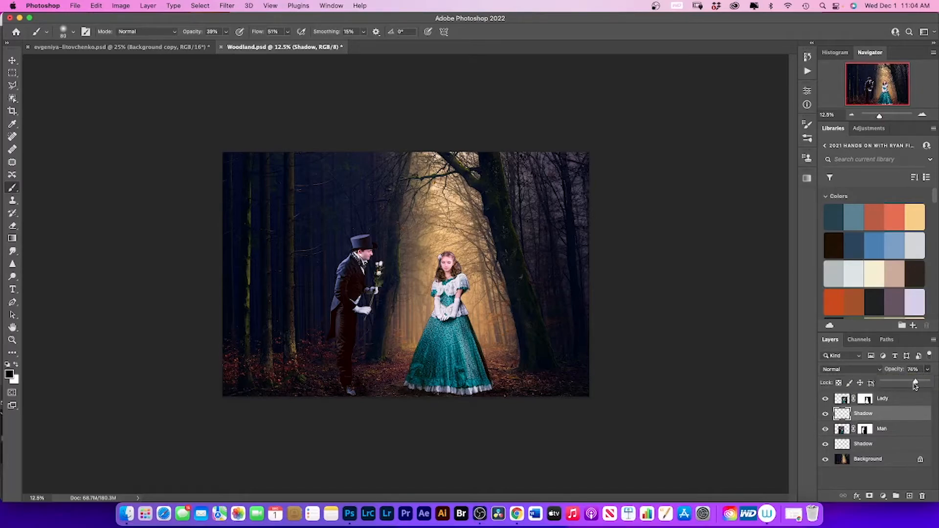
Step: Reduce the opacity of the man's Shadow layer to 65%
click(843, 449)
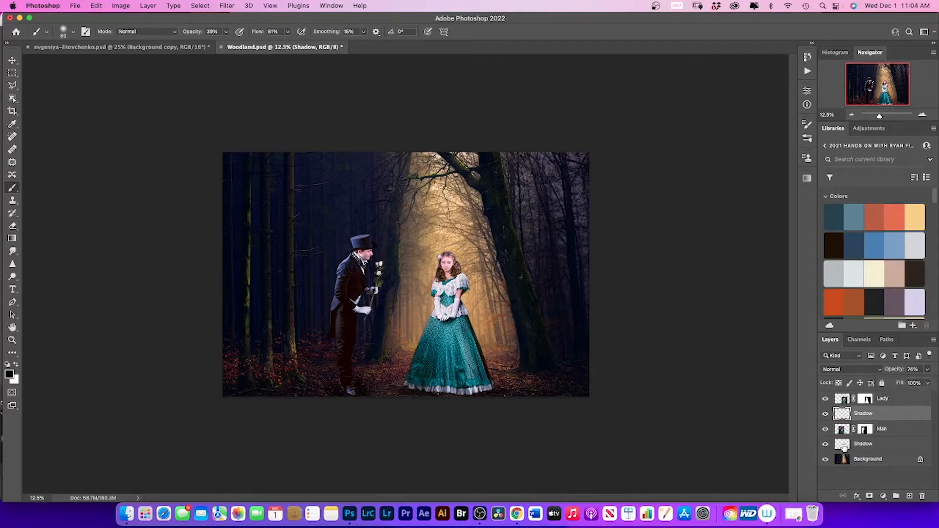
click(843, 448)
click(927, 371)
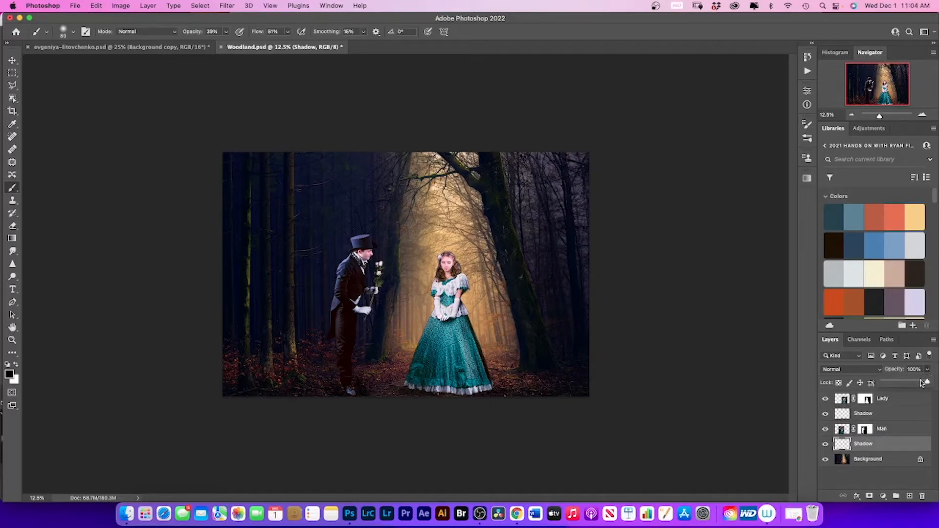
drag(920, 384, 912, 383)
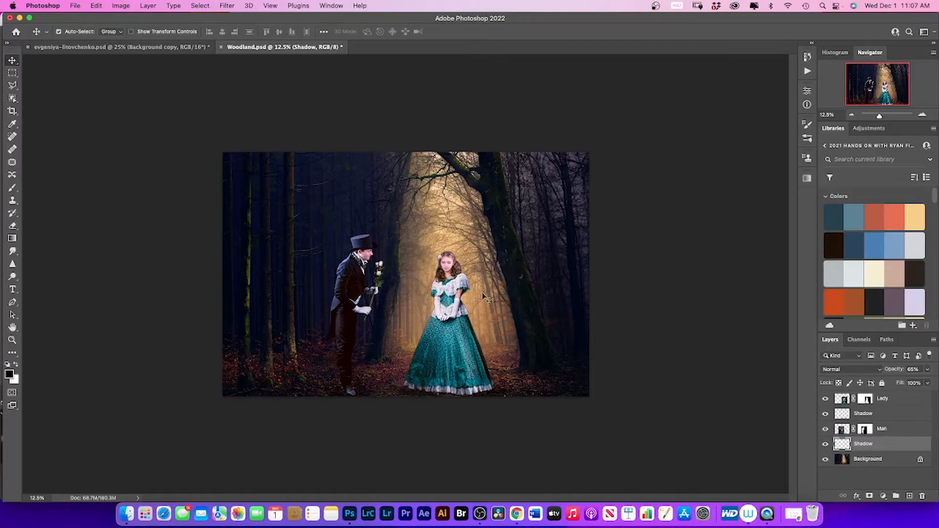
Step: Enable the Harmonization neural filter on the Lady layer, using the Background layer as the reference image
click(843, 399)
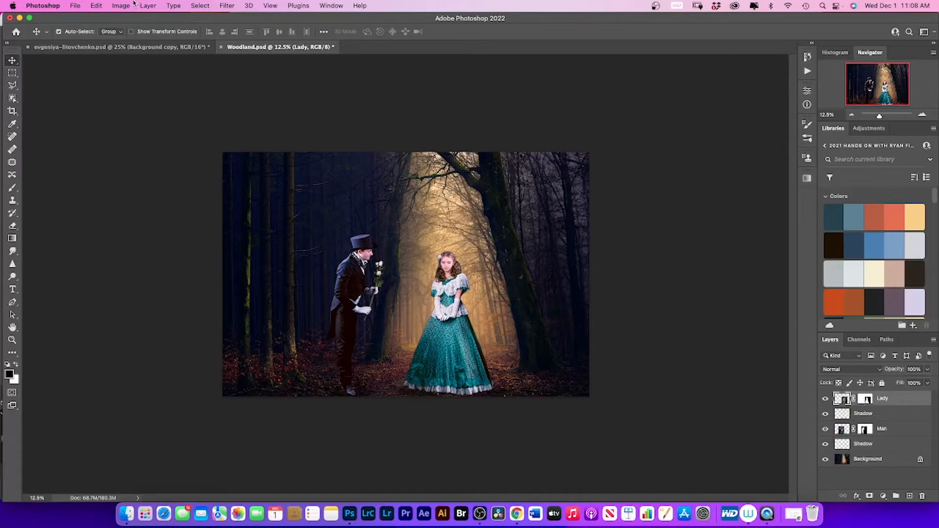
click(227, 6)
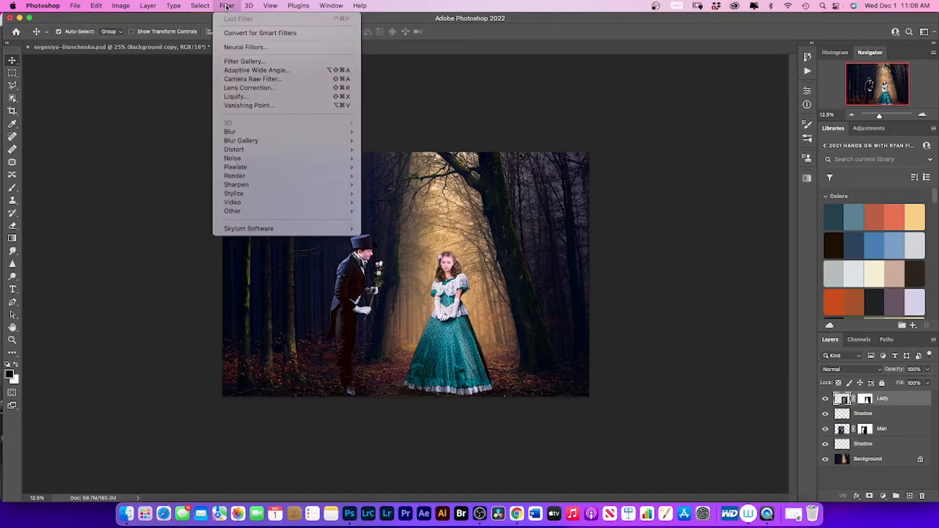
click(238, 47)
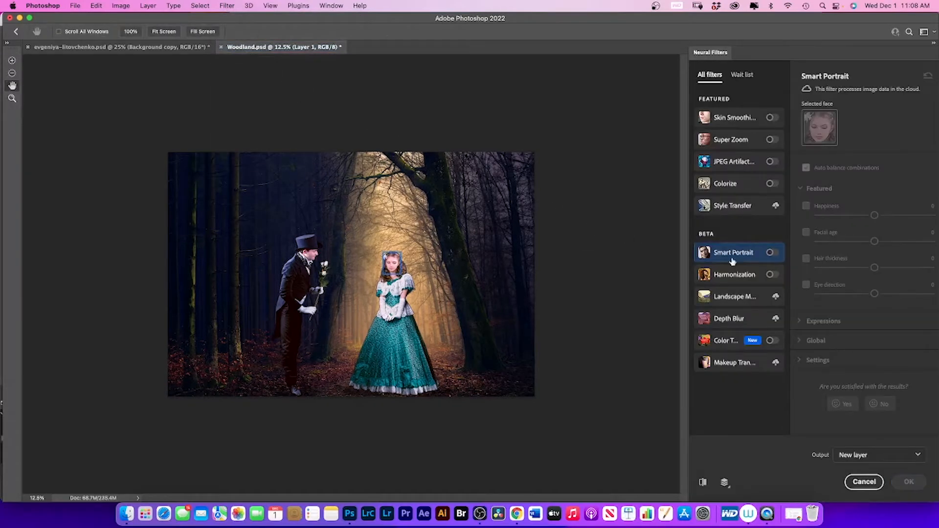
click(771, 276)
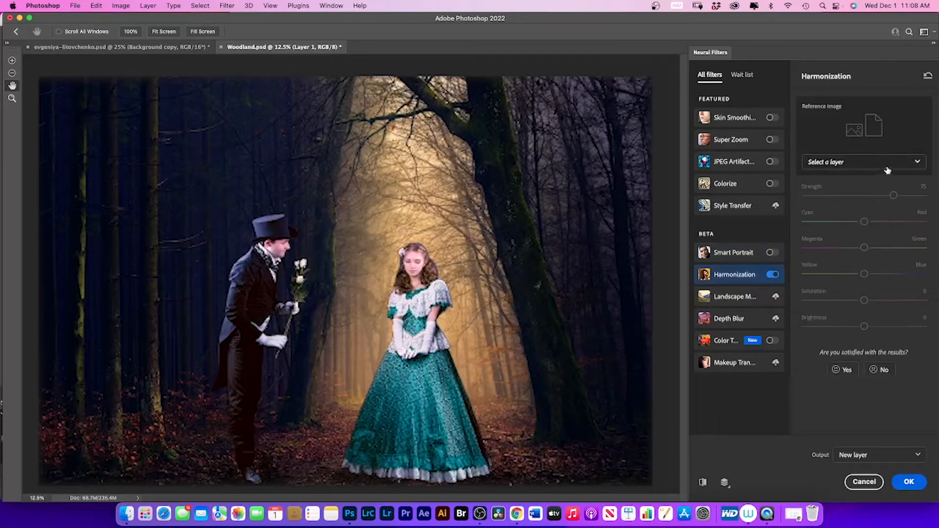
click(887, 166)
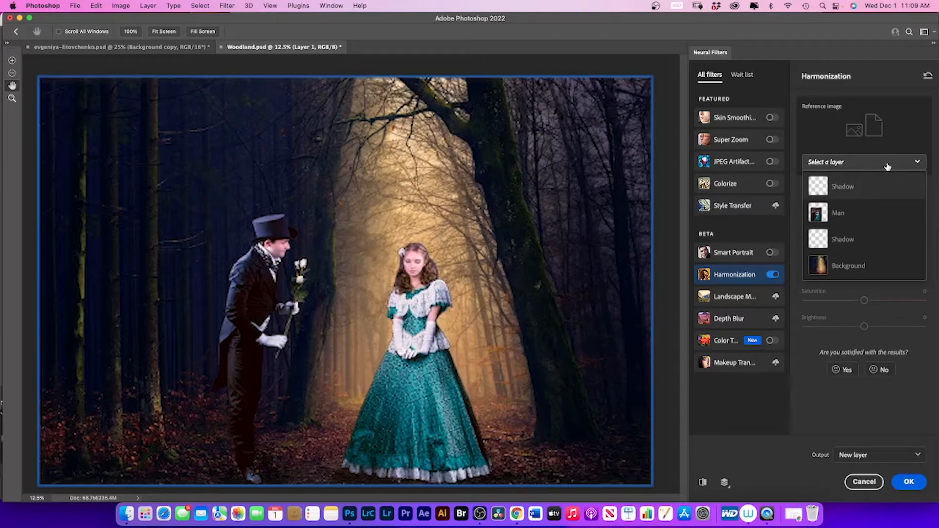
click(822, 266)
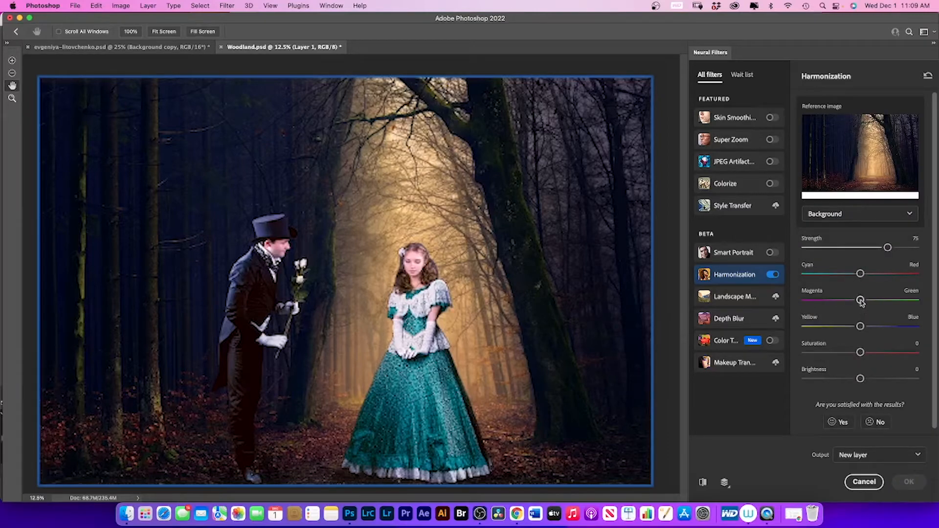
Step: Shift the woman's harmonization balance toward cyan, magenta and yellow, with saturation +16 and brightness +11
drag(860, 273, 835, 276)
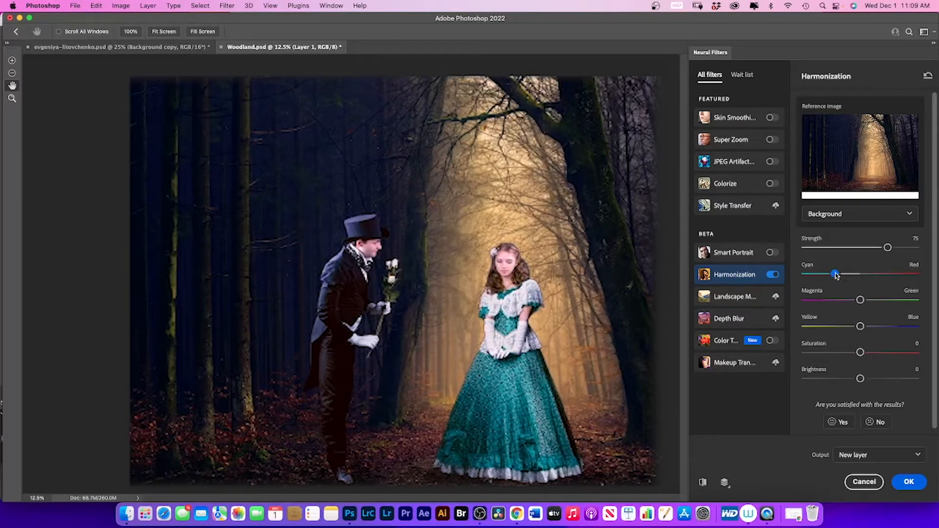
drag(860, 326, 836, 327)
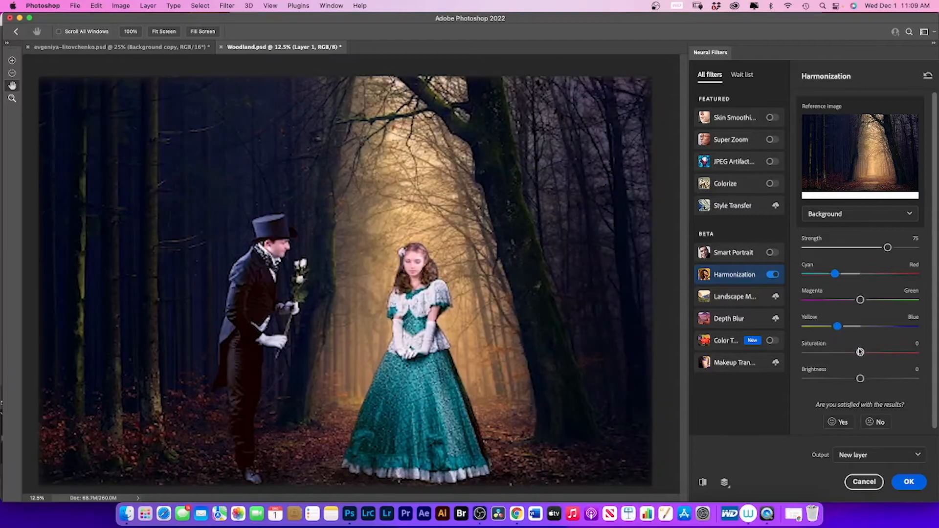
drag(860, 352, 879, 355)
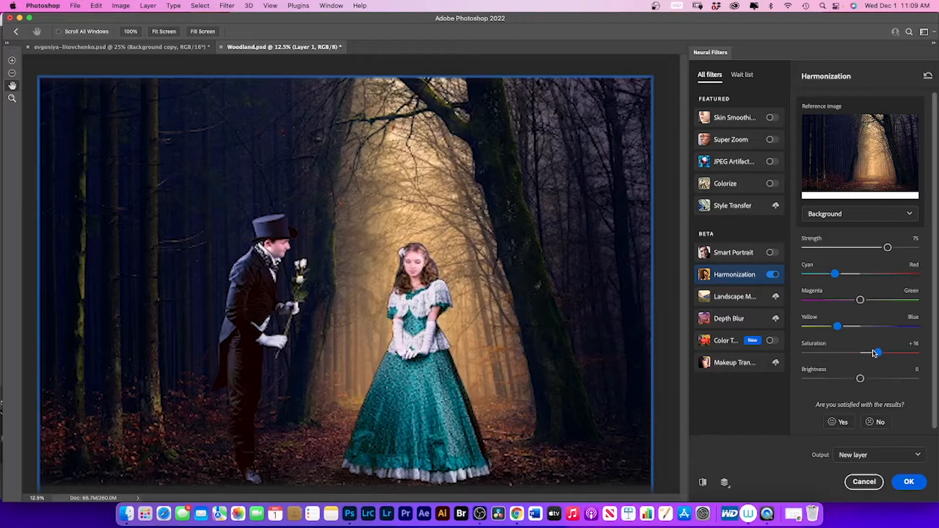
mouse_move(860, 378)
mouse_down()
mouse_move(849, 380)
mouse_move(870, 380)
mouse_up()
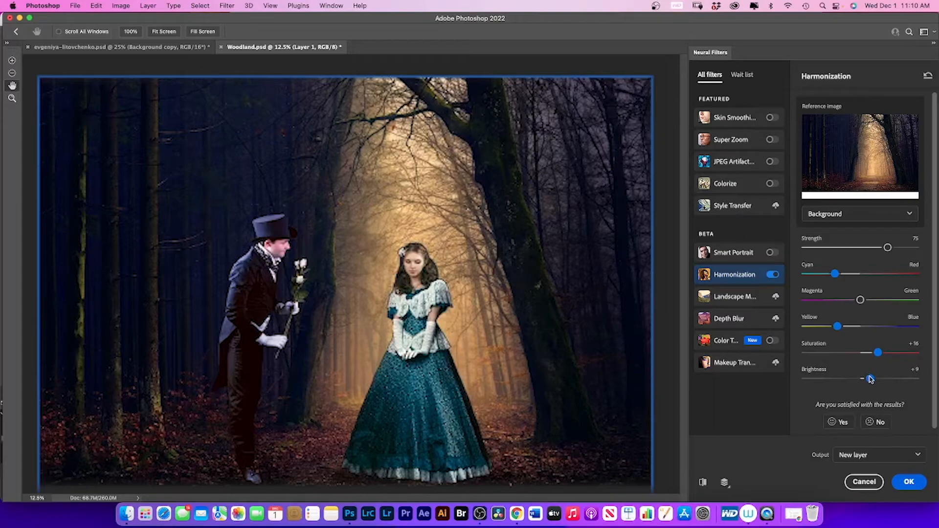
drag(870, 379, 872, 379)
drag(859, 302, 843, 301)
Step: Output the woman's harmonization to the current layer and apply the filter
click(918, 456)
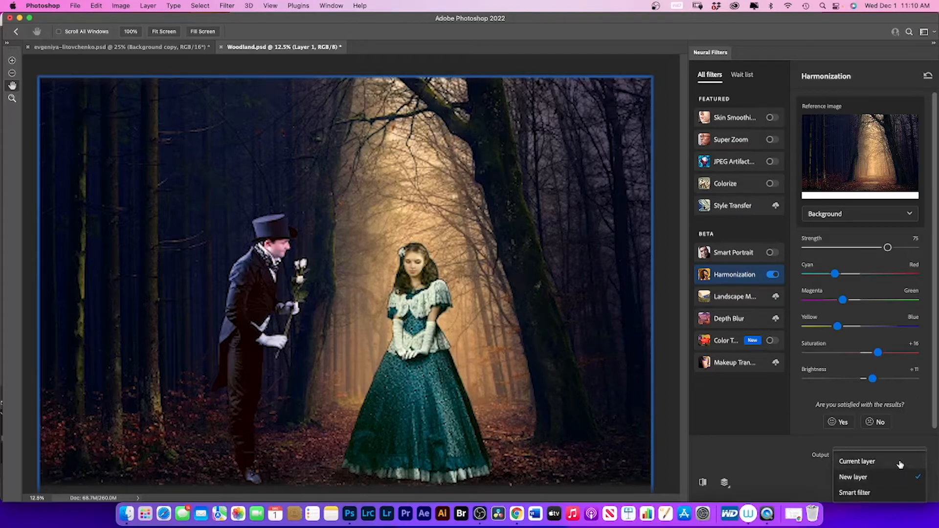
click(886, 462)
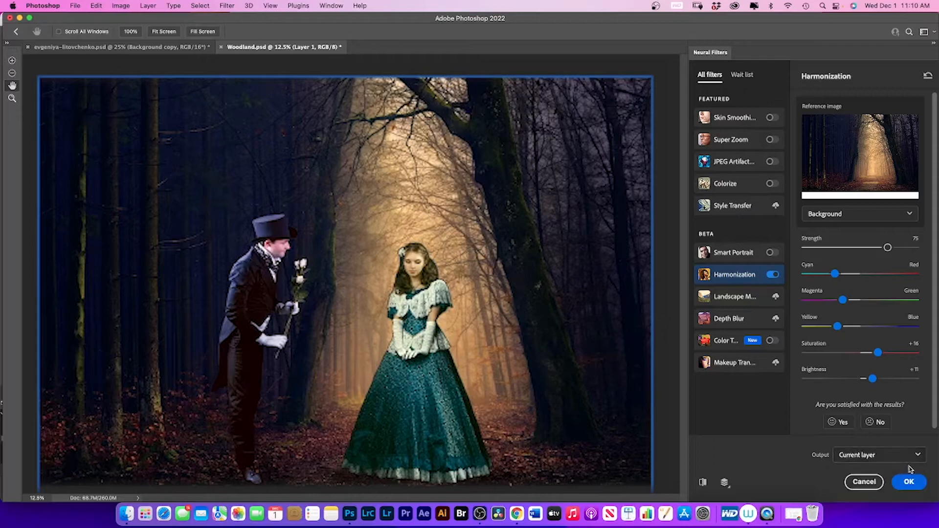
click(908, 483)
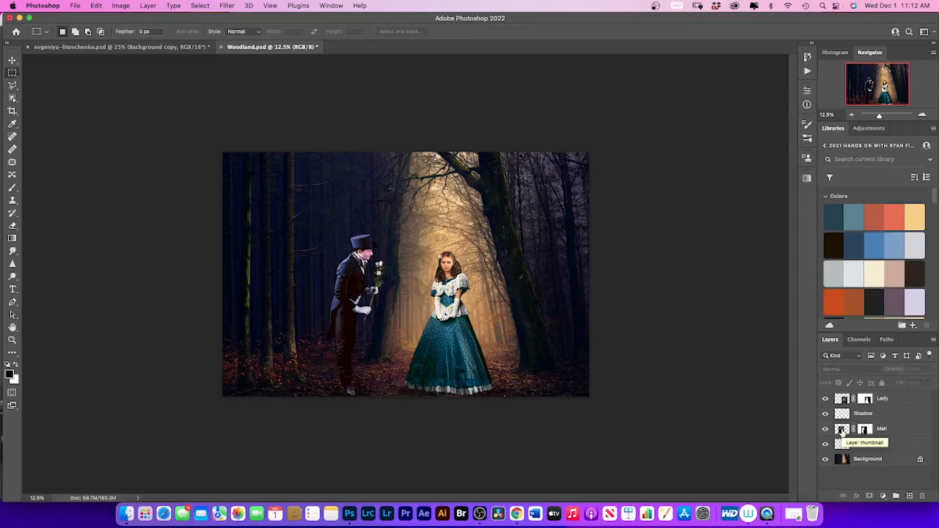
Step: Enable the Harmonization neural filter on the Man layer, using the Background layer as the reference image
click(840, 430)
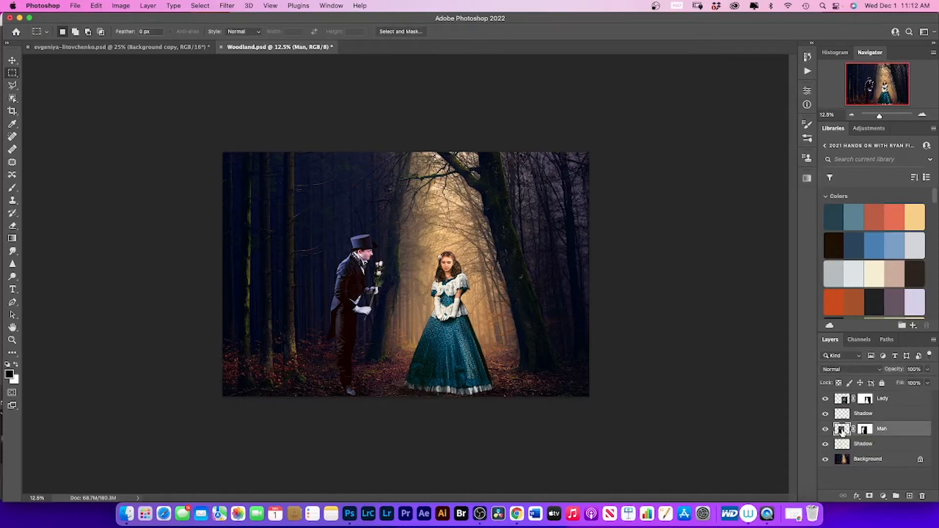
click(226, 5)
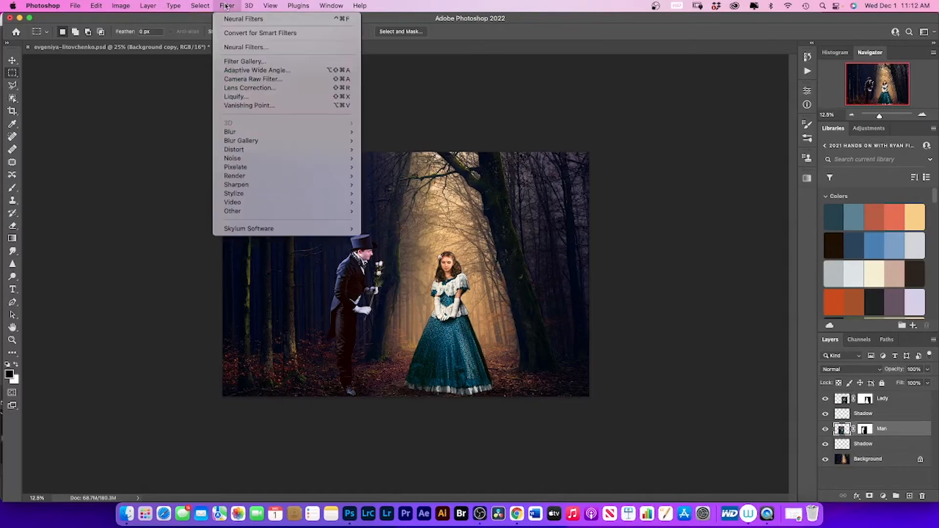
click(246, 48)
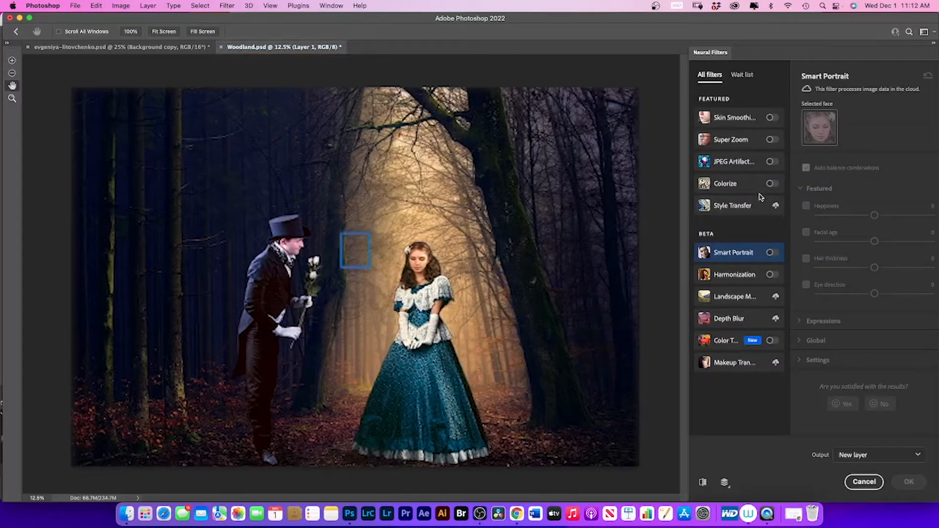
click(751, 278)
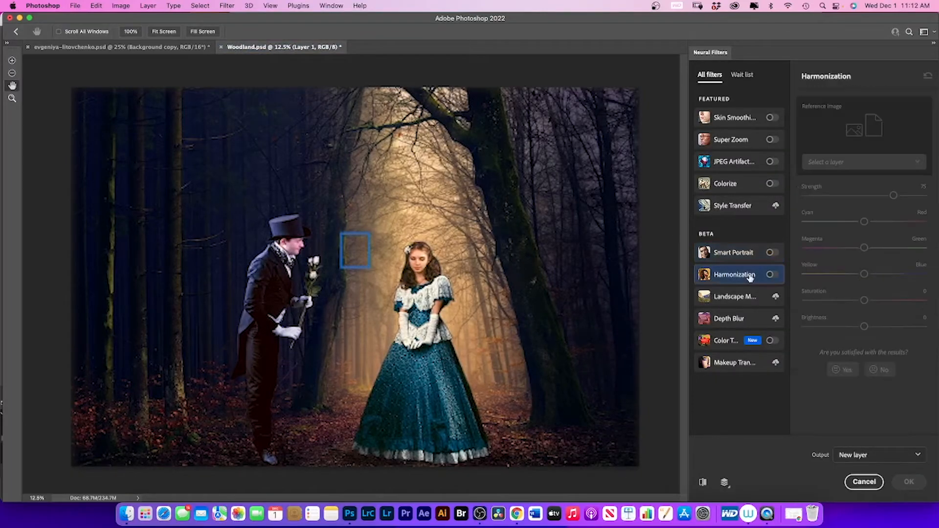
click(772, 276)
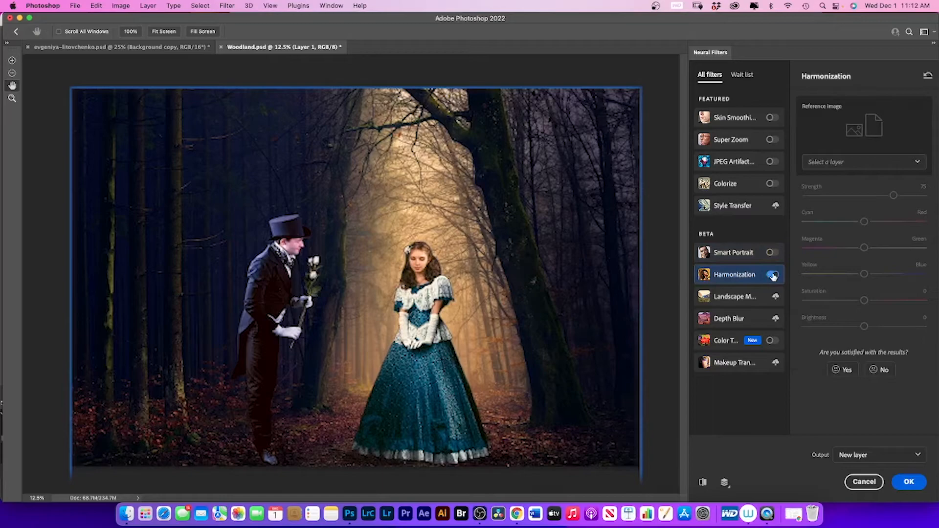
click(900, 162)
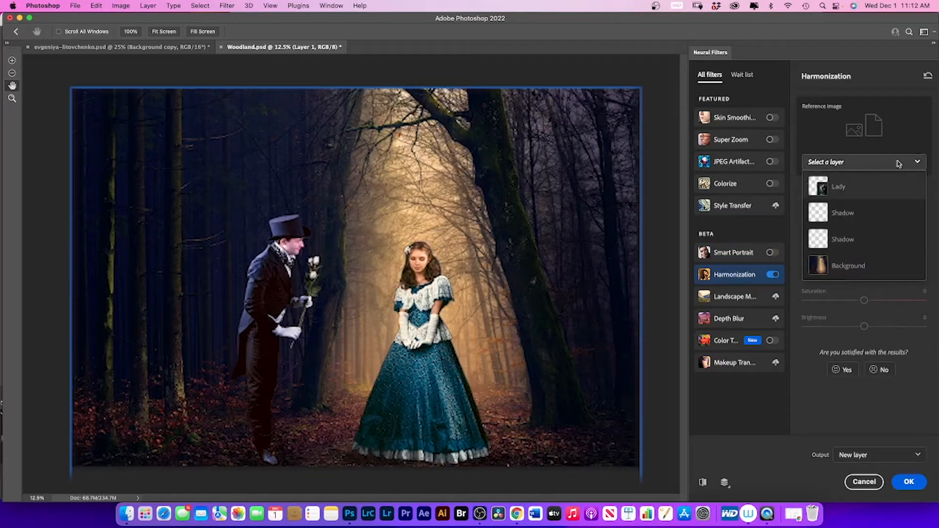
click(821, 267)
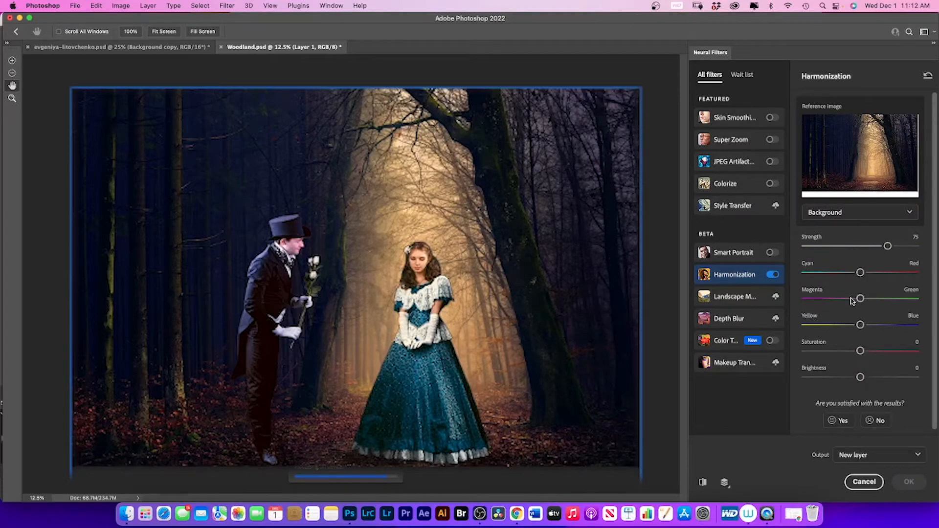
Step: Shift the man's harmonization balance slightly toward red and further toward green and blue, with saturation -17 and brightness +12
mouse_move(859, 273)
mouse_down()
mouse_move(840, 274)
mouse_move(870, 274)
mouse_move(831, 275)
mouse_move(867, 277)
mouse_up()
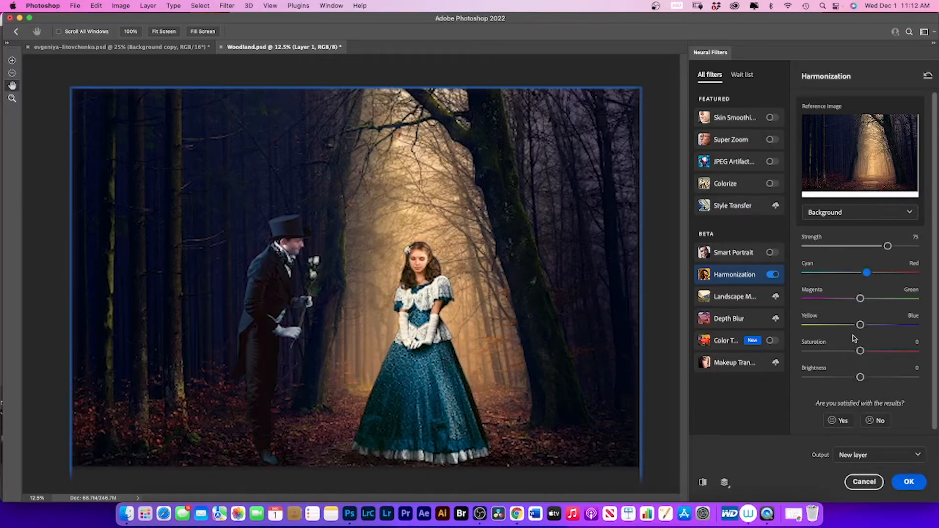
drag(860, 324, 879, 325)
drag(860, 351, 841, 352)
mouse_move(860, 377)
mouse_down()
mouse_move(843, 377)
mouse_move(873, 378)
mouse_up()
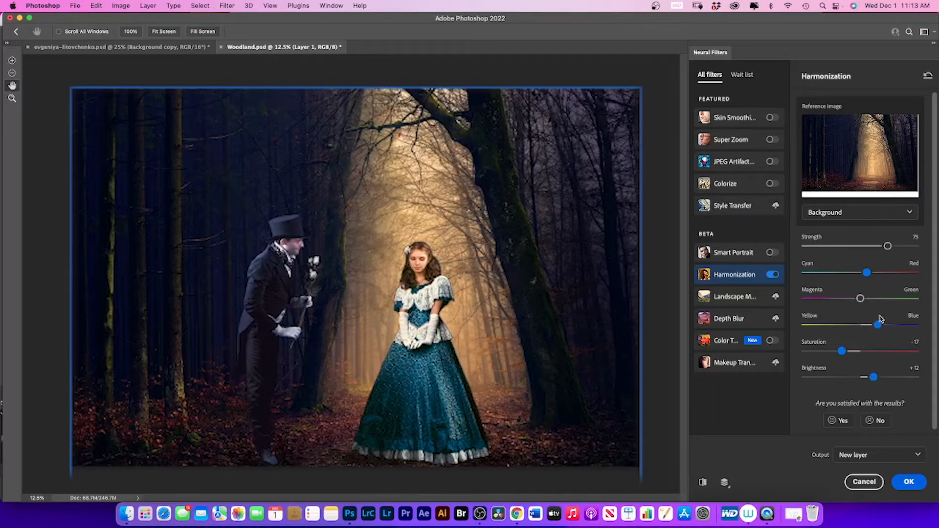
drag(860, 298, 882, 302)
drag(881, 301, 880, 302)
Step: Apply the man's harmonization with output to the current layer, and bring the Woodland.psd document back into view
click(909, 453)
click(898, 461)
click(909, 483)
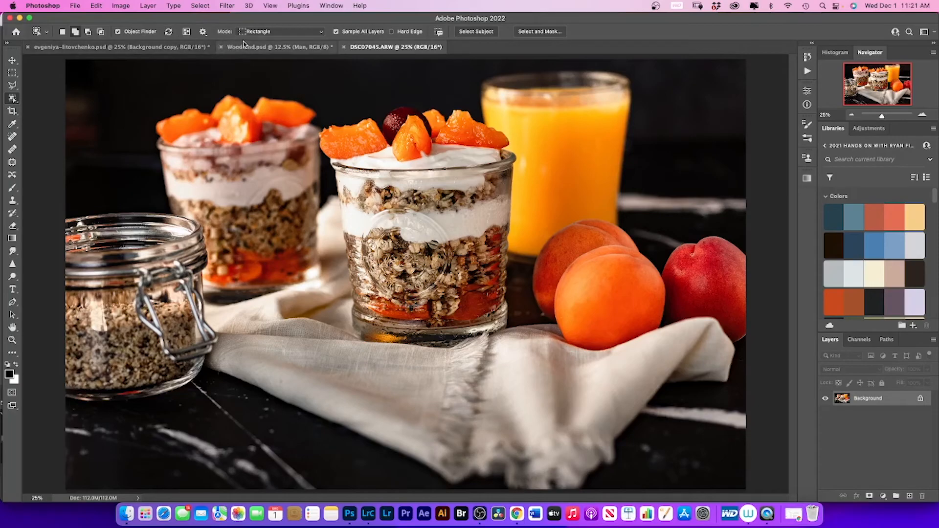
click(257, 47)
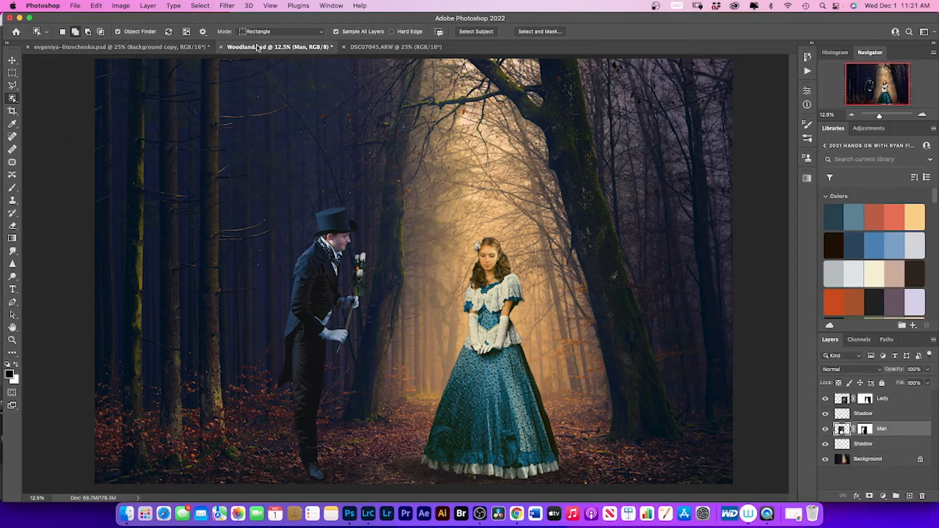